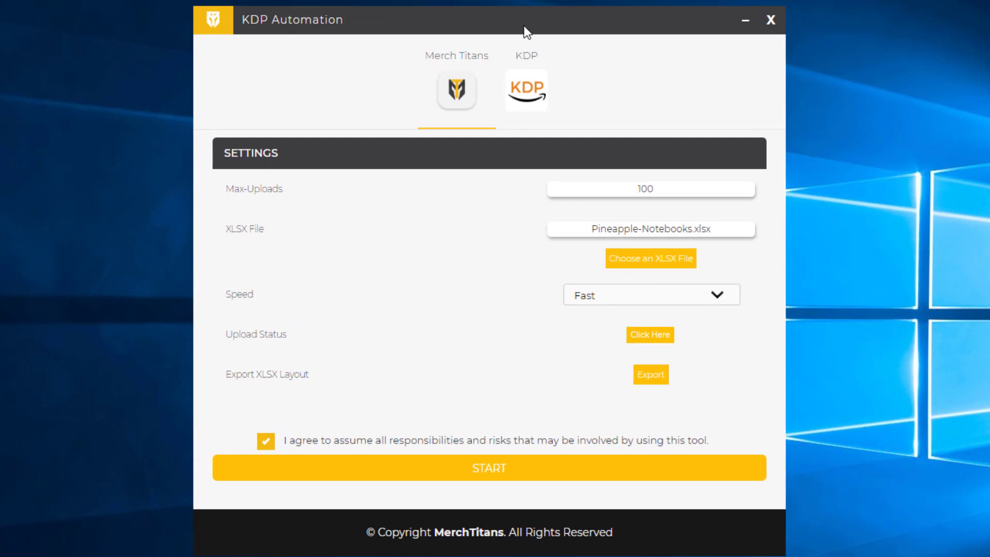
# Step: Move the app window and confirm Max-Uploads stays at 100 and speed at Fast
pyautogui.moveTo(518, 23)
pyautogui.mouseDown()
pyautogui.moveTo(487, 45)
pyautogui.moveTo(574, 24)
pyautogui.moveTo(517, 55)
pyautogui.moveTo(498, 10)
pyautogui.moveTo(531, 29)
pyautogui.mouseUp()
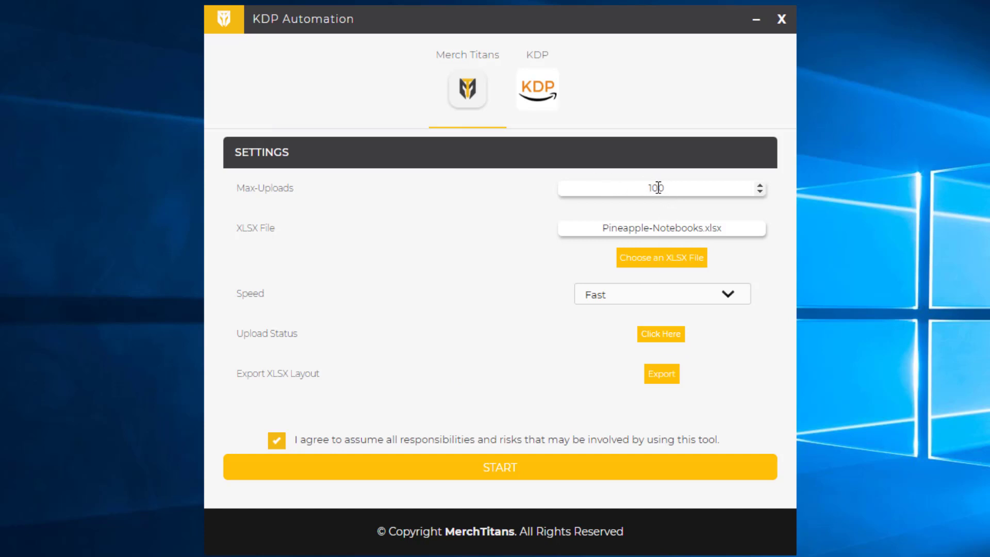
pyautogui.click(675, 191)
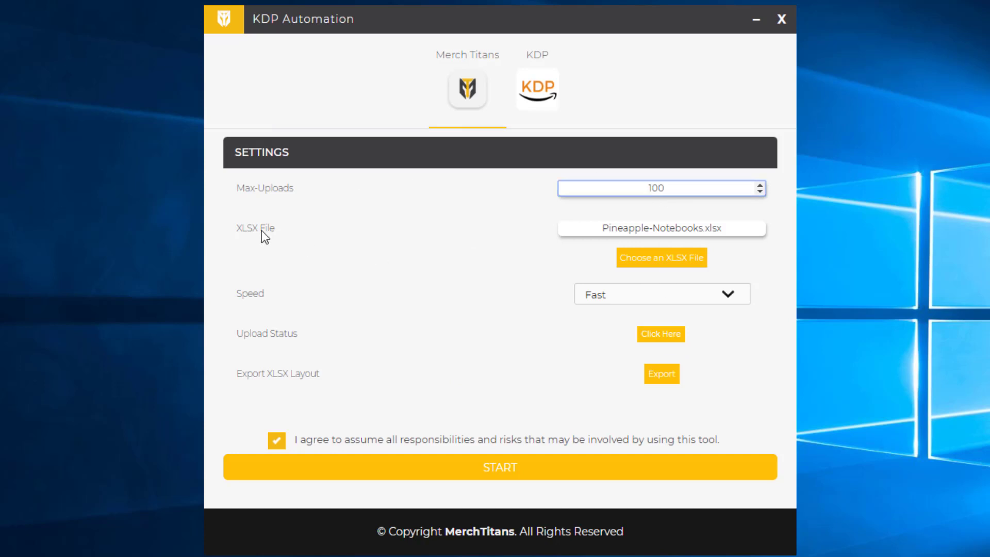
pyautogui.click(243, 236)
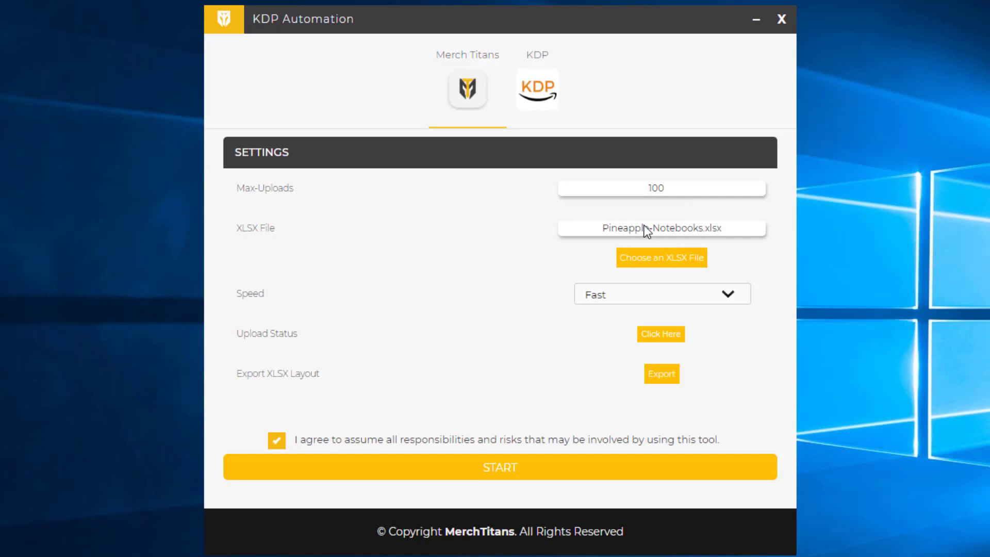
pyautogui.click(617, 299)
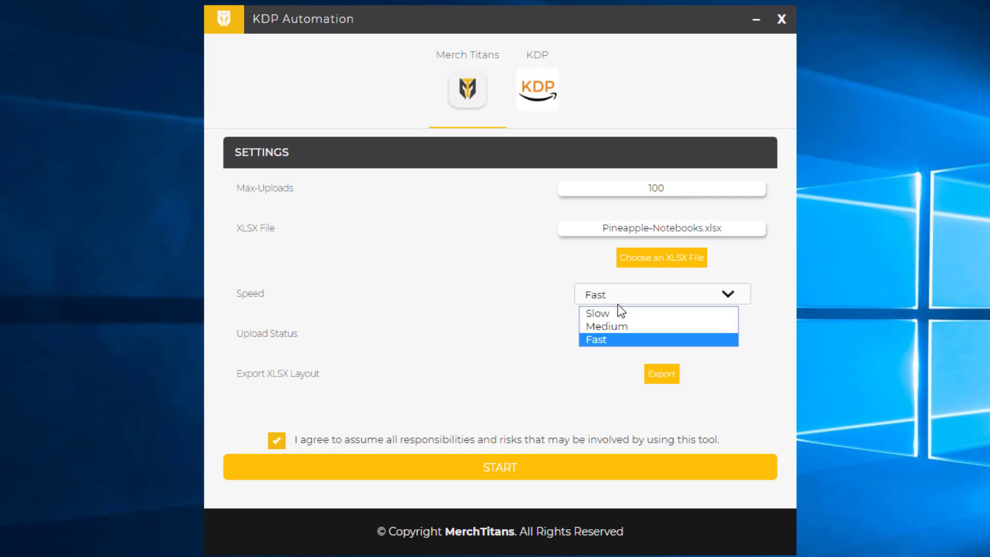
pyautogui.click(546, 340)
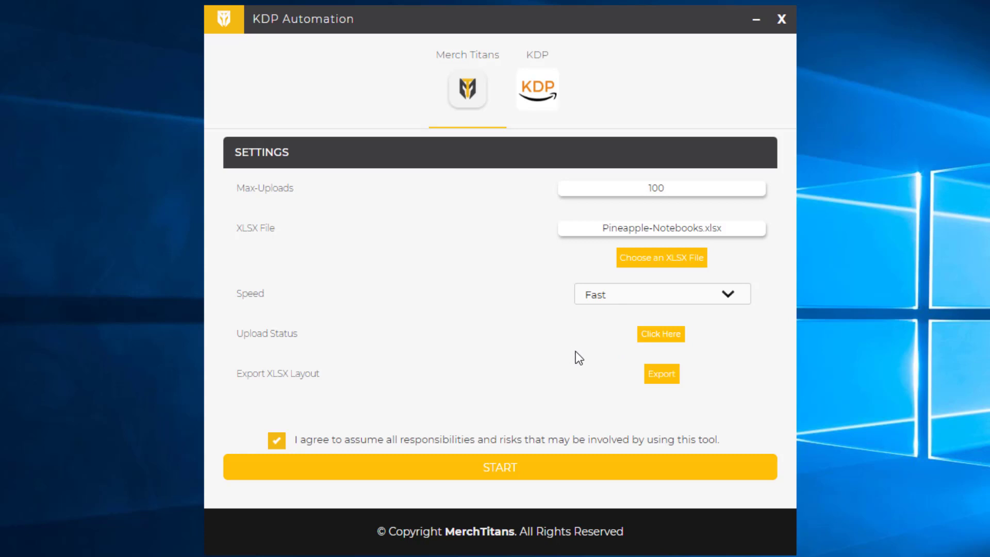
# Step: View the upload status page, then go back to the upload settings
pyautogui.click(662, 335)
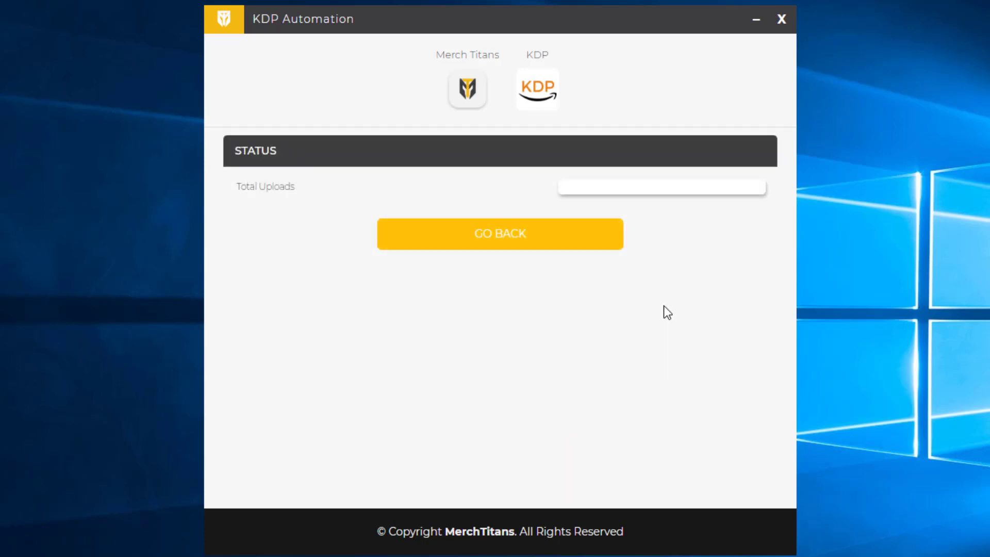
pyautogui.click(508, 252)
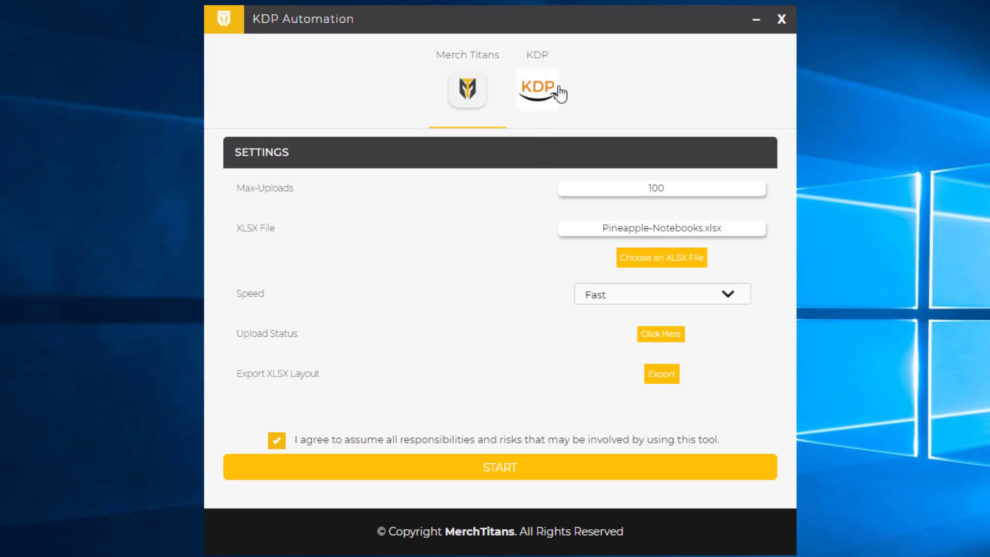
# Step: In the KDP settings, replace the parallel-tab count 6 with 10 and keep starting row 1
pyautogui.click(534, 92)
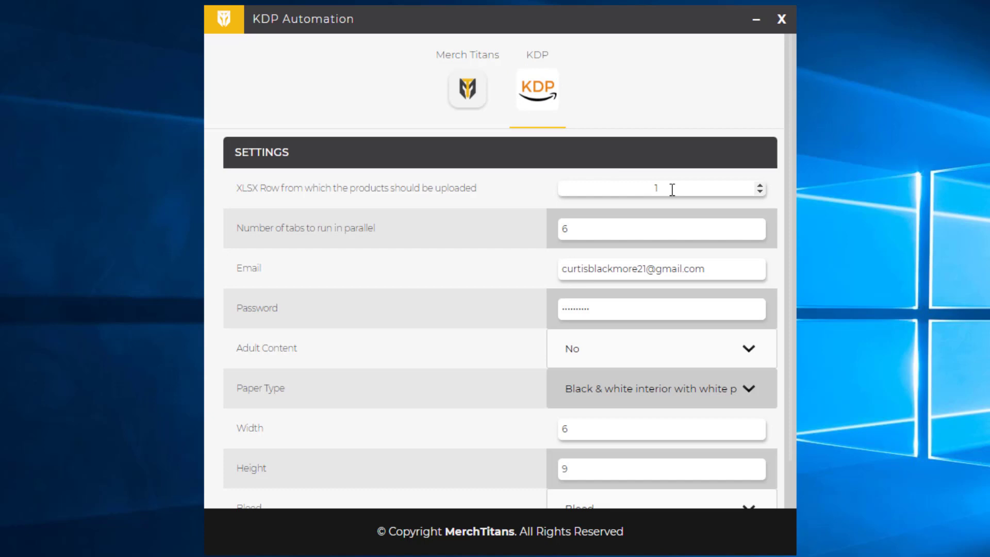
pyautogui.click(619, 231)
pyautogui.hotkey('ctrl', 'a')
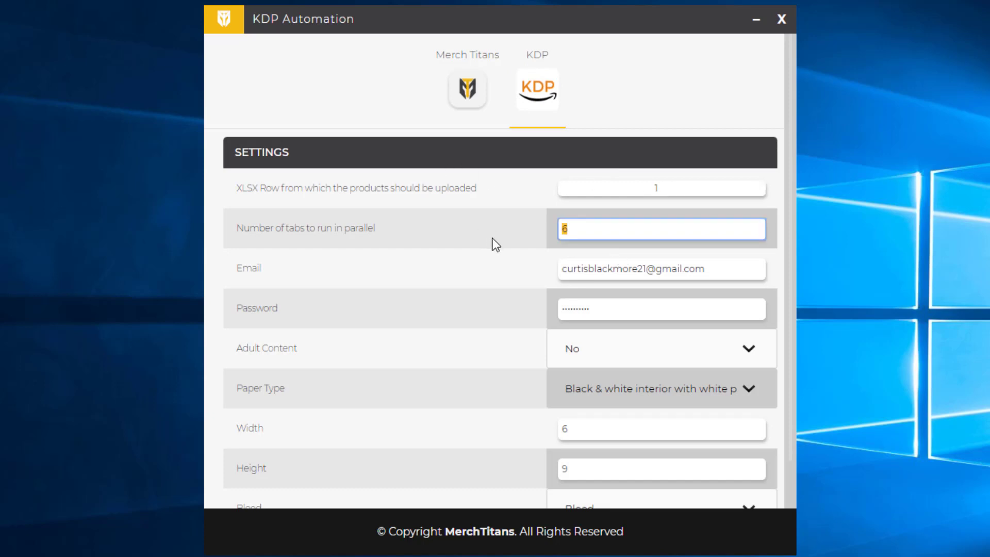
pyautogui.write('1')
pyautogui.click(447, 268)
pyautogui.scroll(-2, 645, 283)
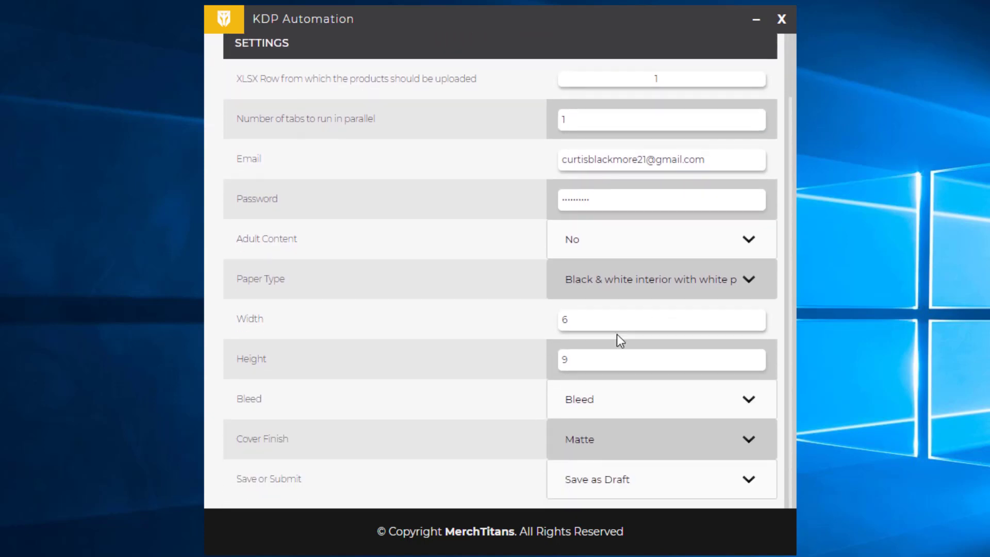
pyautogui.scroll(1, 593, 341)
pyautogui.scroll(1, 563, 348)
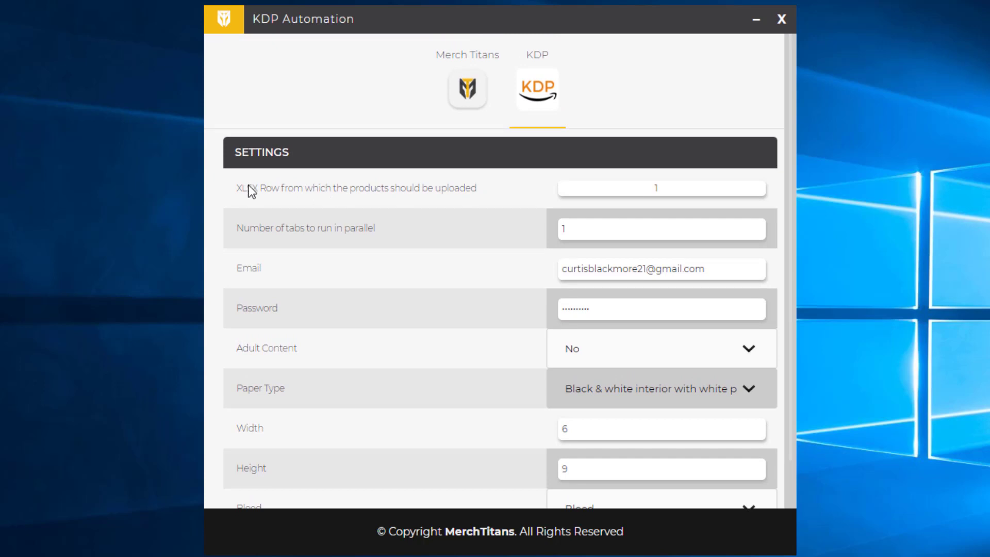
pyautogui.doubleClick(602, 187)
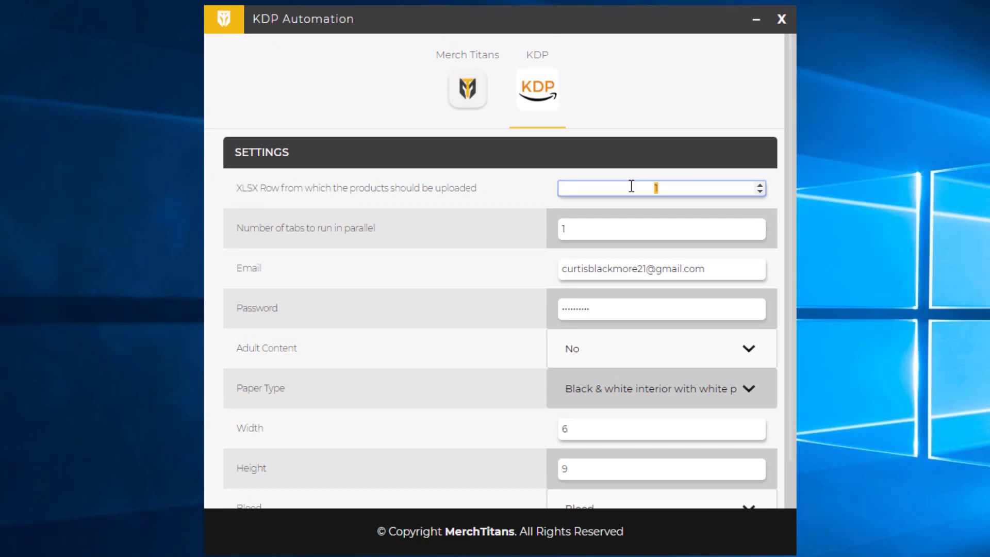
pyautogui.click(685, 188)
pyautogui.click(249, 240)
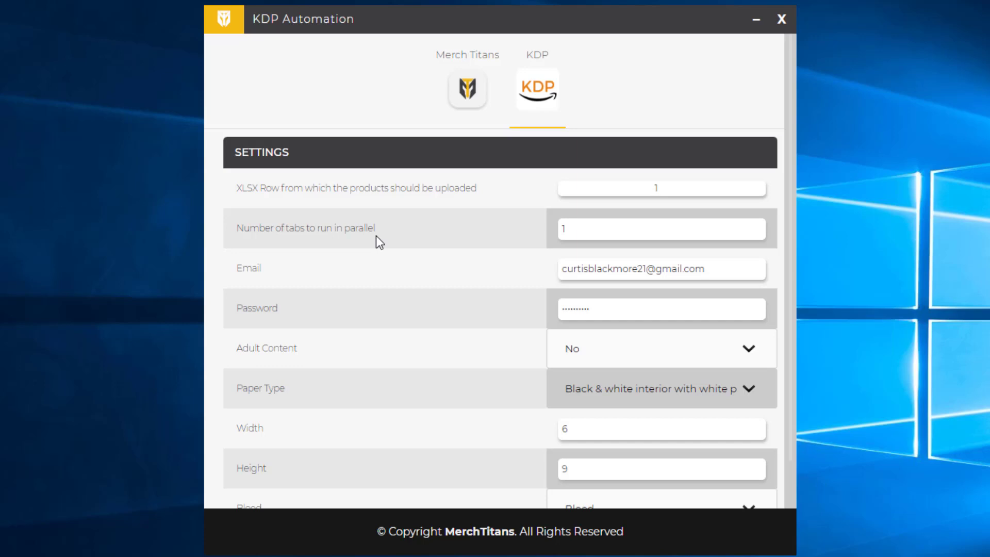
pyautogui.click(587, 233)
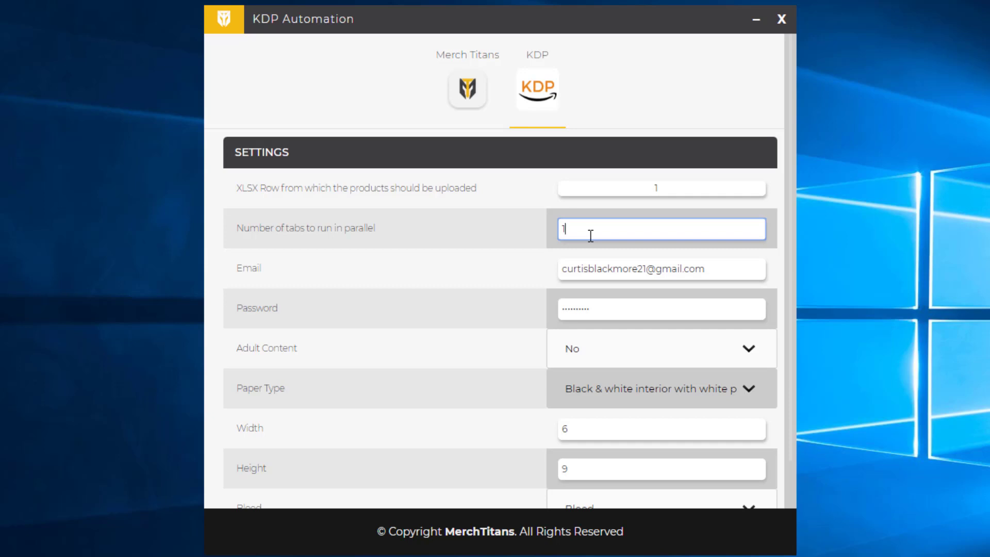
pyautogui.write('0')
# Step: Confirm 10 parallel tabs and check the account e-mail and password entries
pyautogui.moveTo(595, 231); pyautogui.dragTo(542, 228)
pyautogui.click(542, 228)
pyautogui.moveTo(722, 270); pyautogui.dragTo(508, 287)
pyautogui.click(508, 287)
pyautogui.click(646, 275)
pyautogui.click(625, 311)
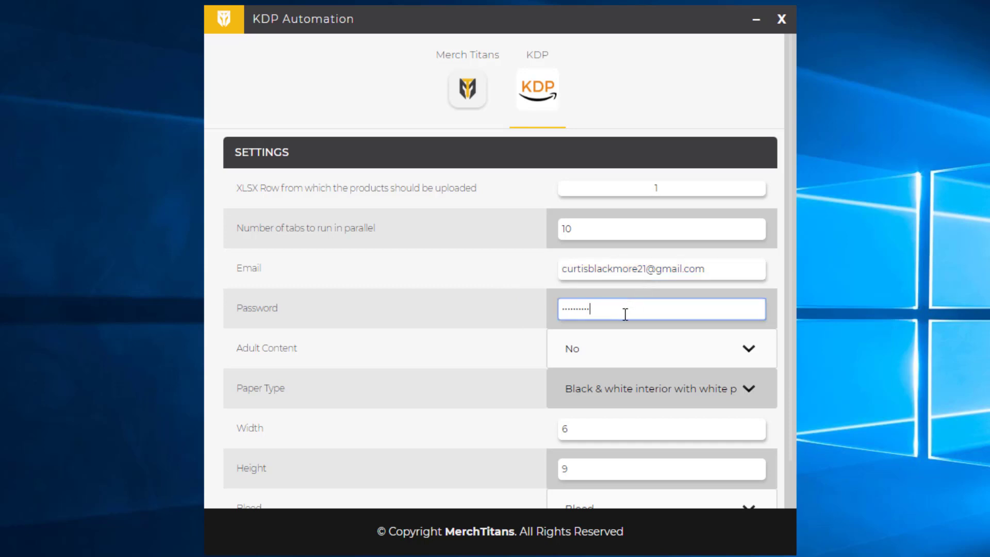
# Step: Keep adult content at No and black & white interior with white paper
pyautogui.scroll(-2, 602, 304)
pyautogui.scroll(-1, 602, 308)
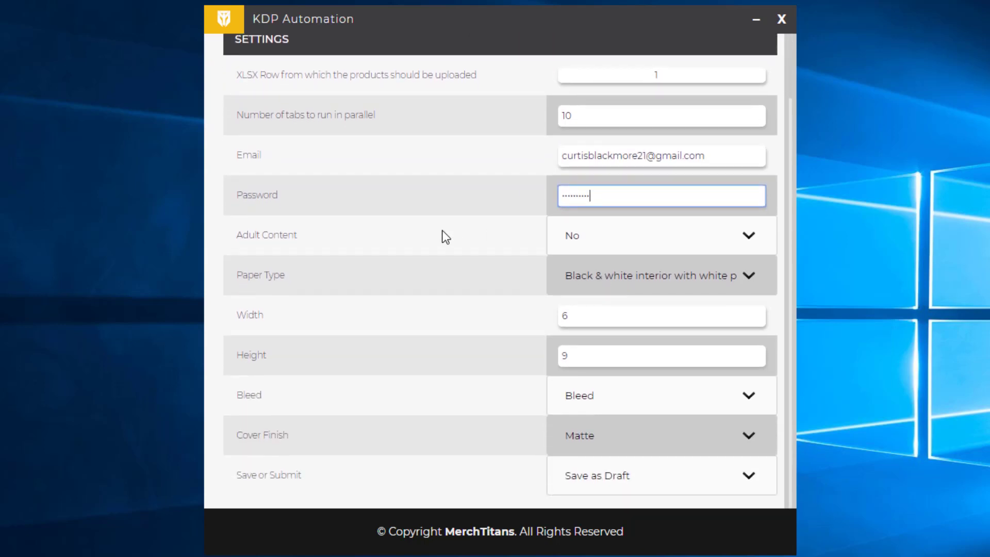
pyautogui.click(596, 236)
pyautogui.click(599, 248)
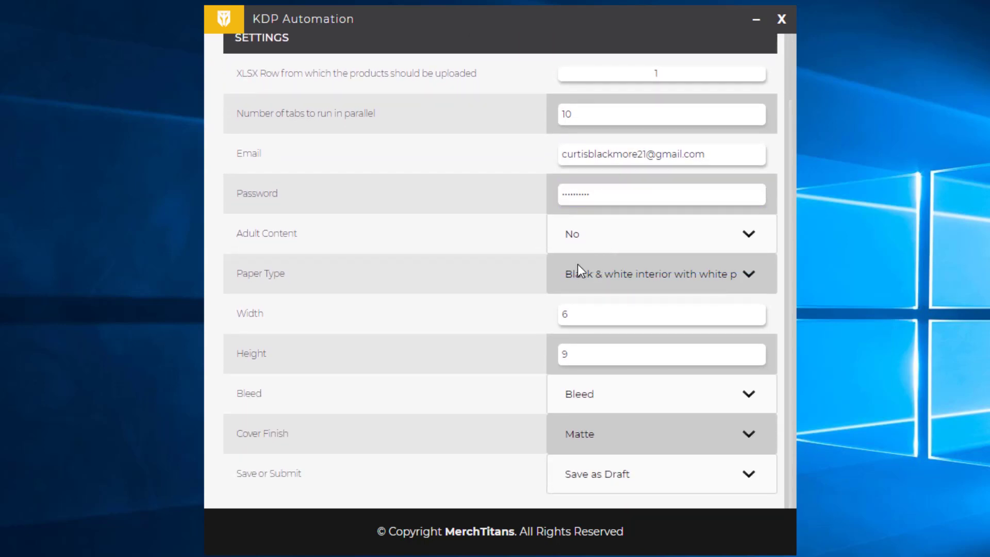
pyautogui.click(571, 271)
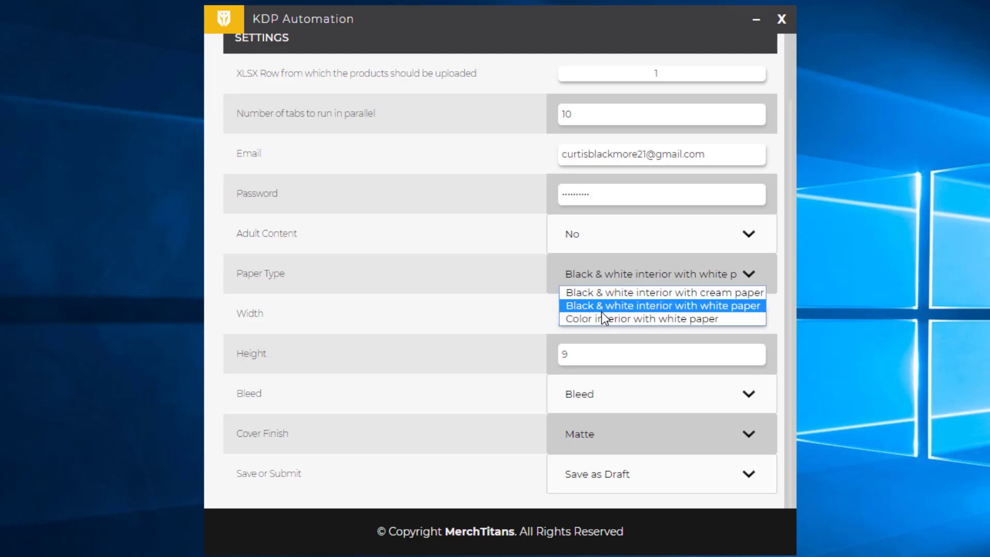
pyautogui.click(624, 307)
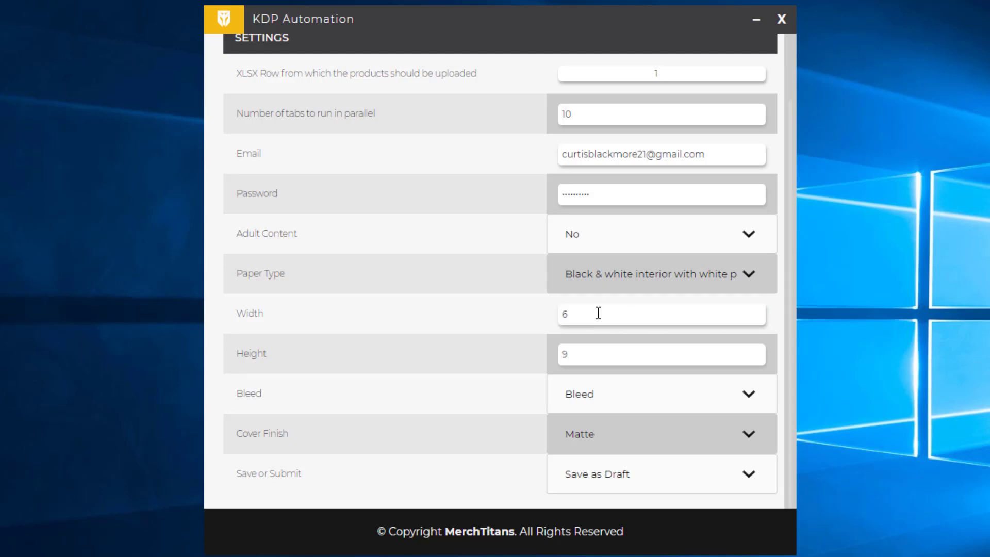
# Step: Check the trim size and leave it at 6 by 9
pyautogui.click(598, 313)
pyautogui.hotkey('ctrl', 'a')
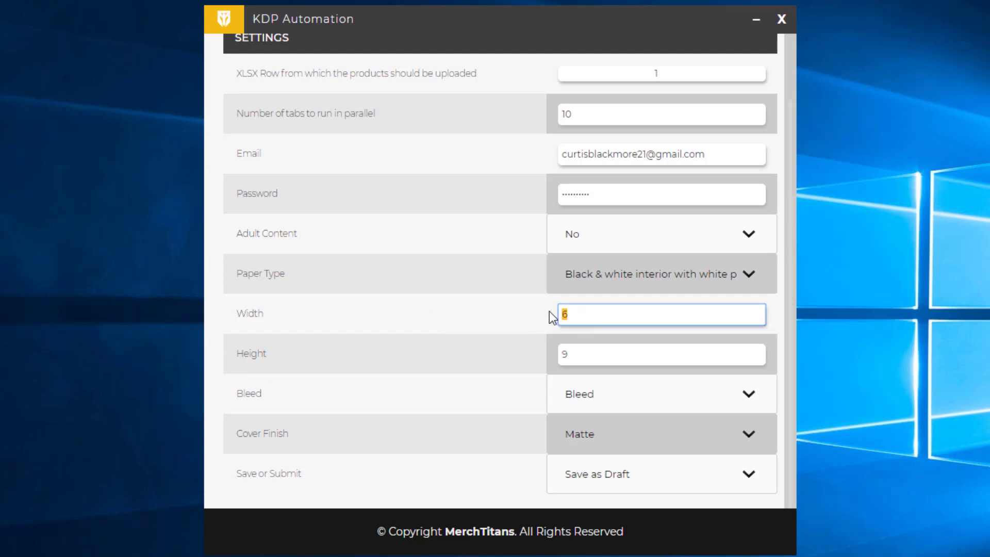
pyautogui.press('Tab')
pyautogui.hotkey('shift', 'Tab')
pyautogui.press('Tab')
pyautogui.hotkey('shift', 'Tab')
pyautogui.press('Tab')
pyautogui.hotkey('shift', 'Tab')
pyautogui.hotkey('shift', 'Tab')
# Step: Keep Bleed and Matte cover finish, and set uploads to Save as Draft instead of Publish
pyautogui.click(611, 395)
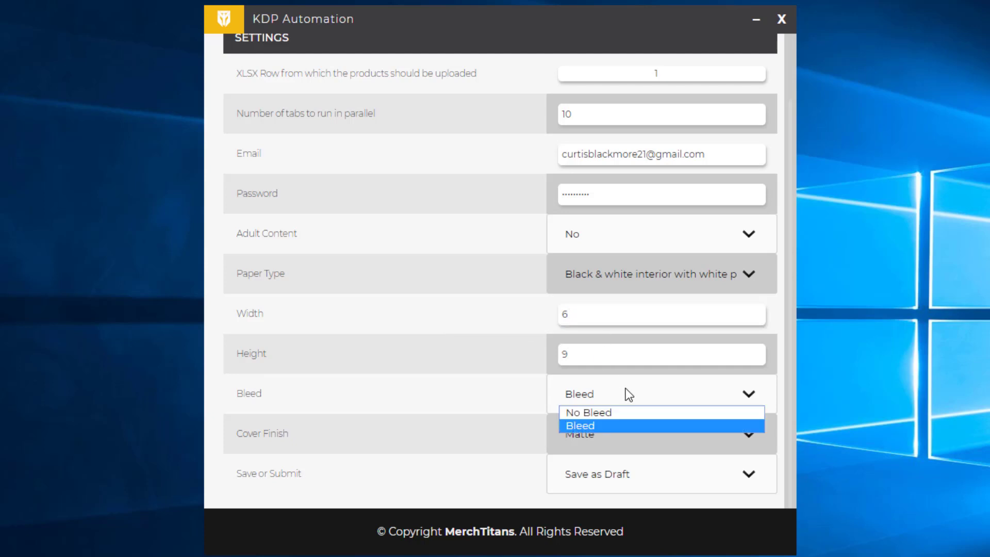
pyautogui.click(602, 422)
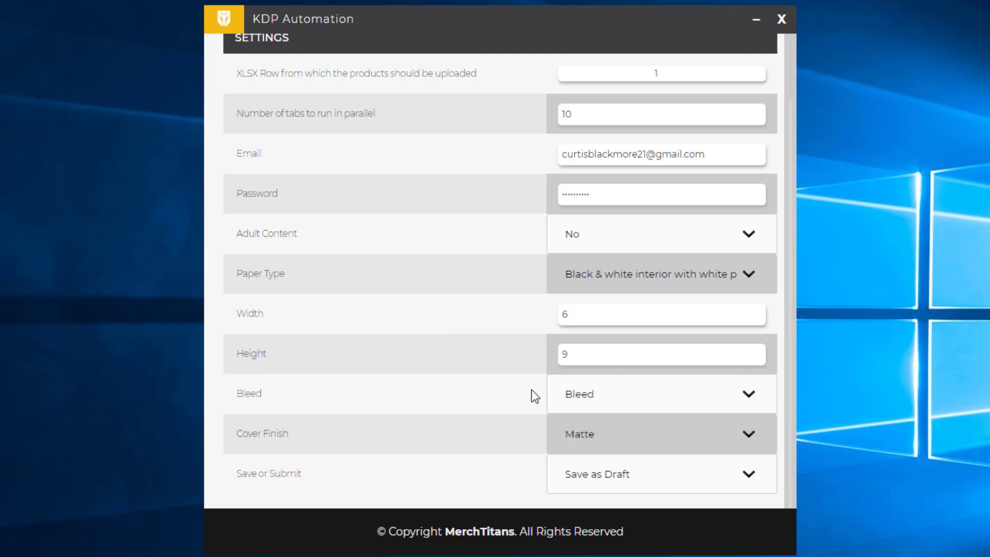
pyautogui.click(624, 438)
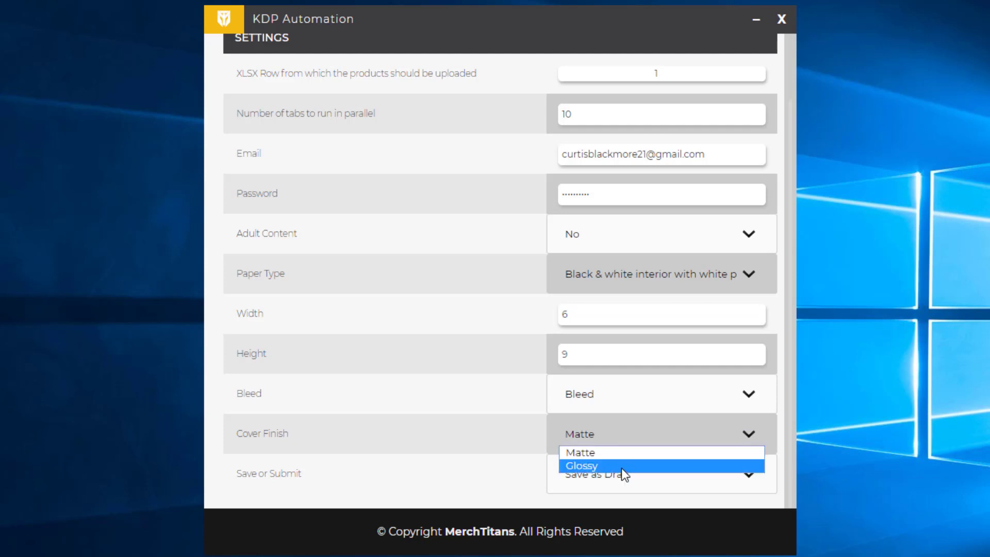
pyautogui.click(621, 451)
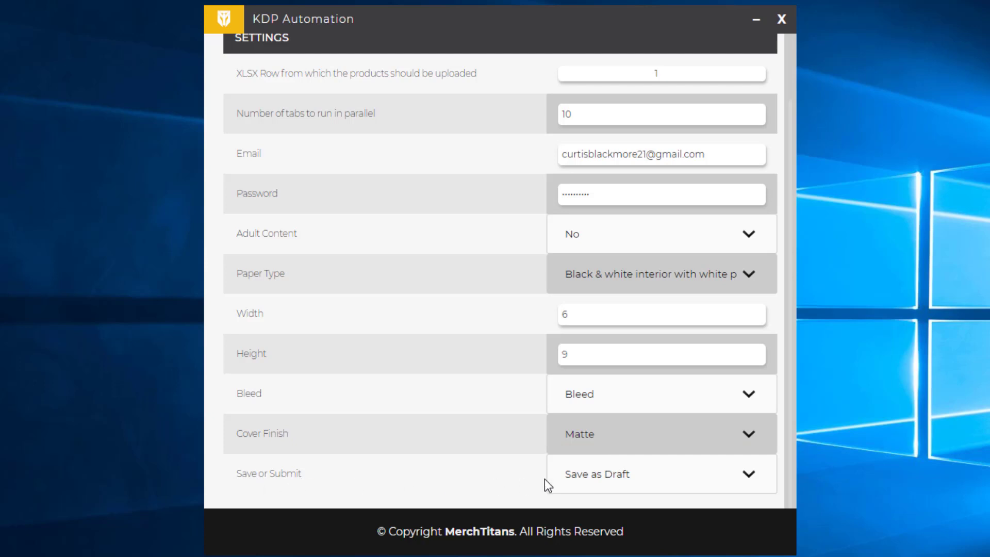
pyautogui.click(610, 475)
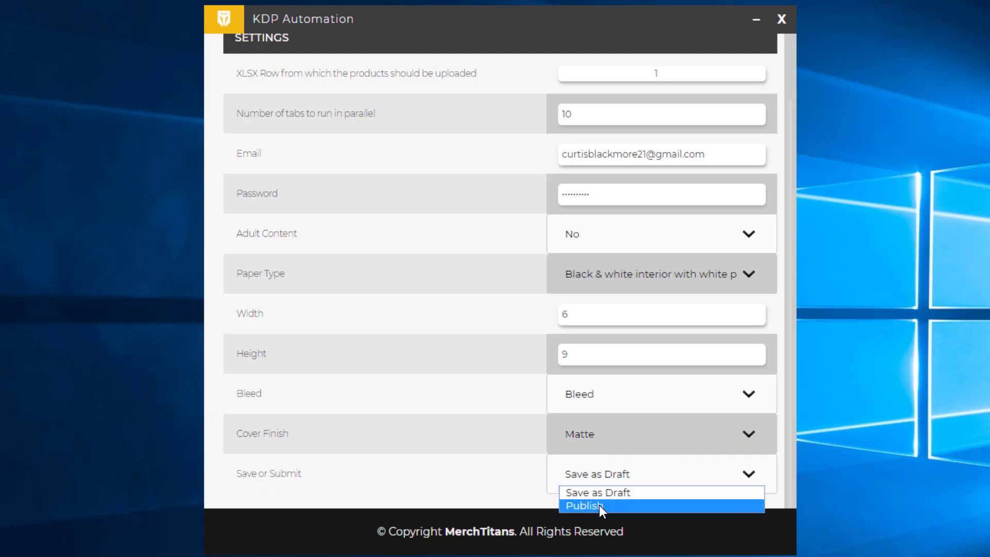
pyautogui.click(599, 505)
pyautogui.click(601, 481)
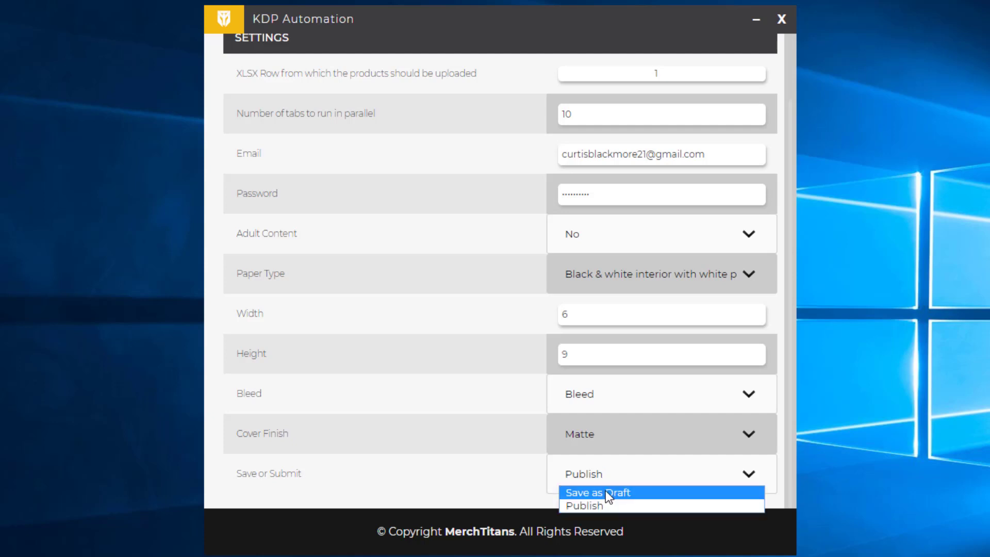
pyautogui.click(605, 491)
pyautogui.scroll(3, 491, 459)
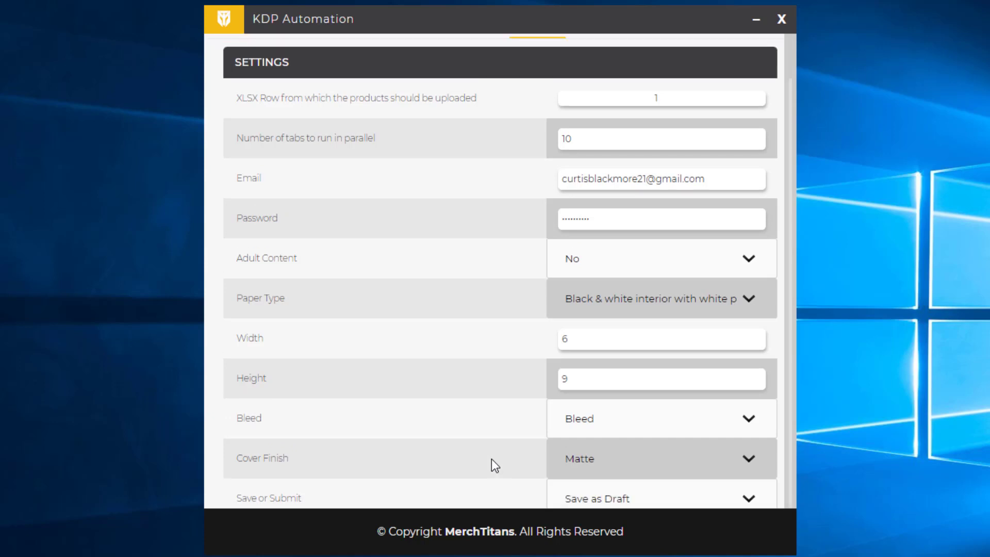
pyautogui.scroll(1, 521, 403)
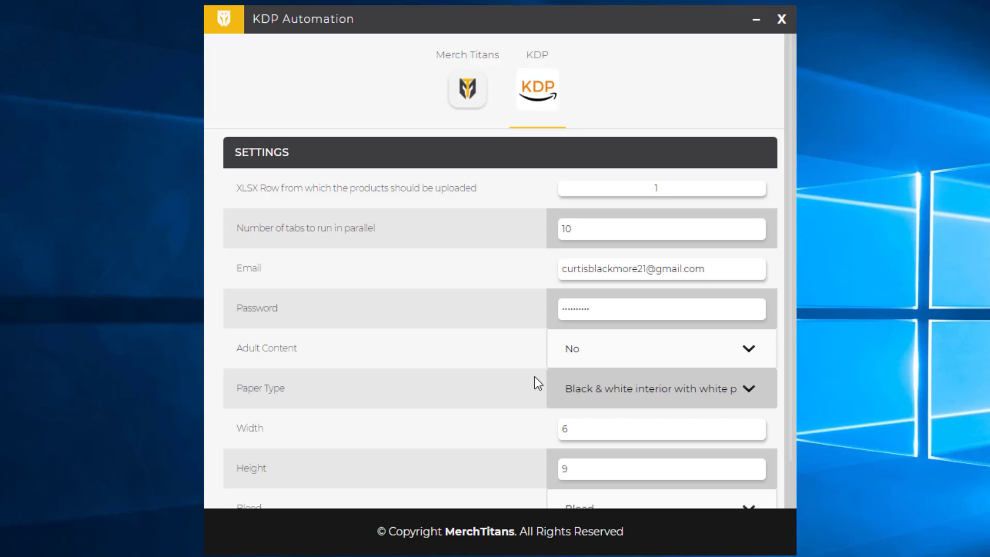
pyautogui.click(470, 121)
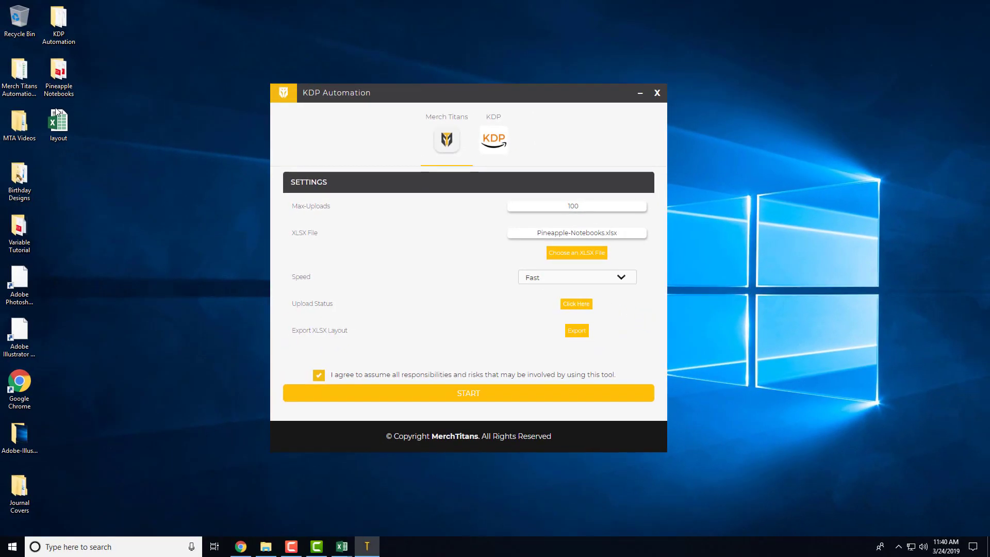
# Step: Open the layout workbook and inspect the Interior and Cover File Path columns
pyautogui.doubleClick(0, 65)
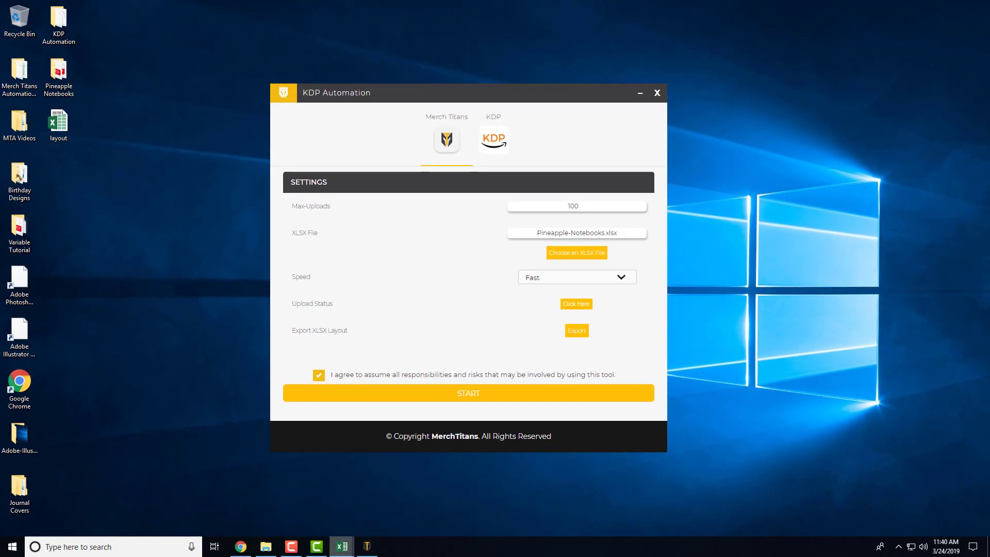
pyautogui.click(342, 547)
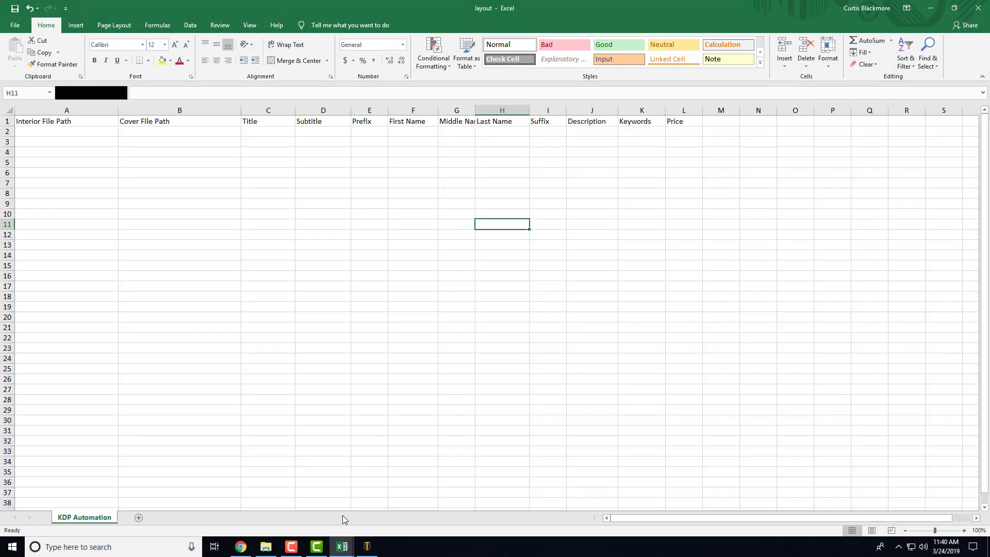
pyautogui.click(77, 133)
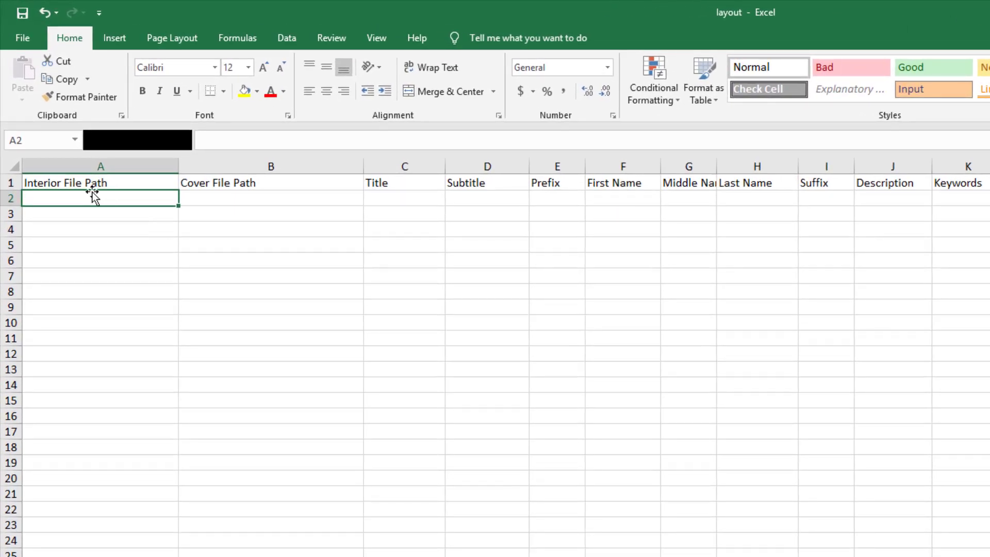
pyautogui.click(93, 187)
pyautogui.click(99, 168)
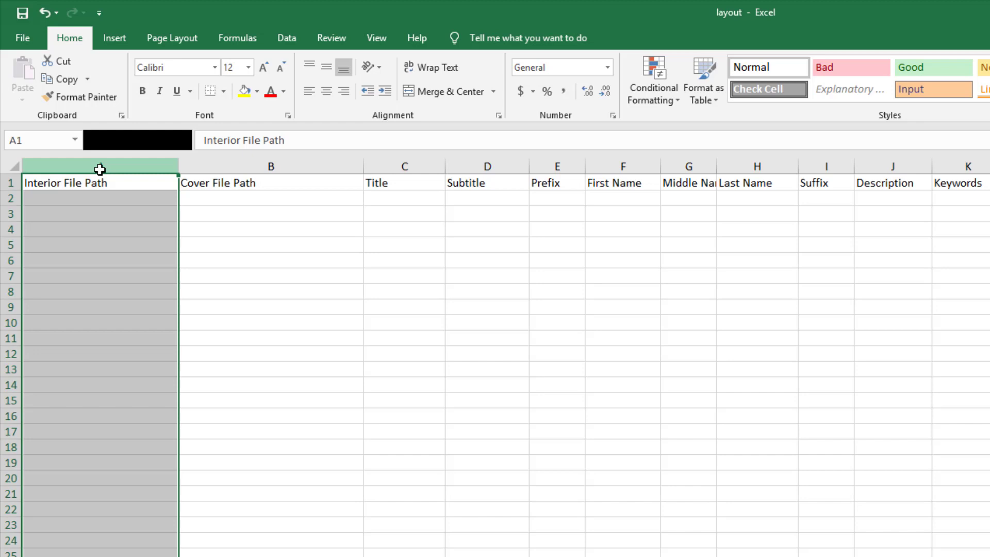
pyautogui.click(246, 168)
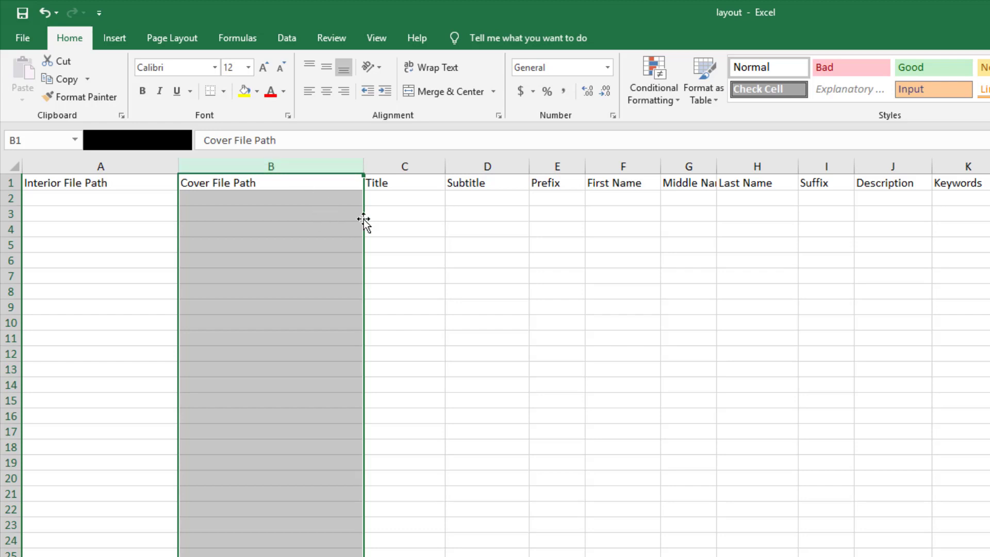
pyautogui.click(388, 193)
pyautogui.click(237, 197)
pyautogui.moveTo(149, 197); pyautogui.dragTo(113, 199)
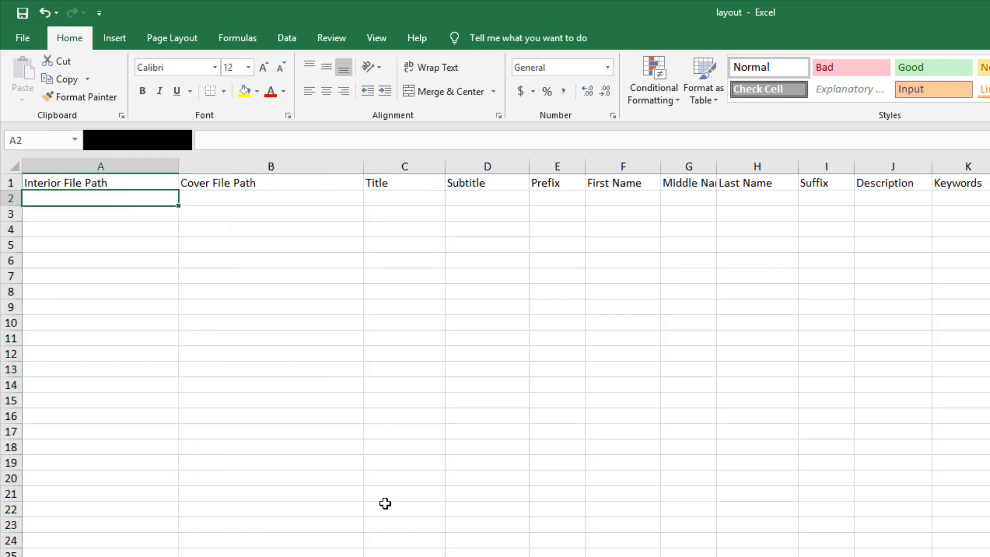
pyautogui.moveTo(187, 217); pyautogui.dragTo(206, 203)
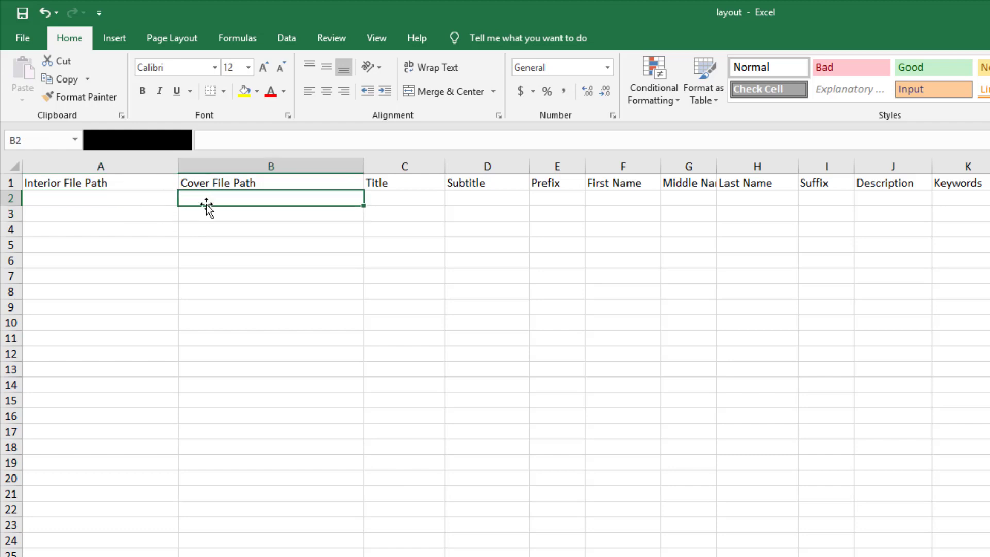
# Step: Inspect the Title, Subtitle and Prefix cells in row 2
pyautogui.click(384, 199)
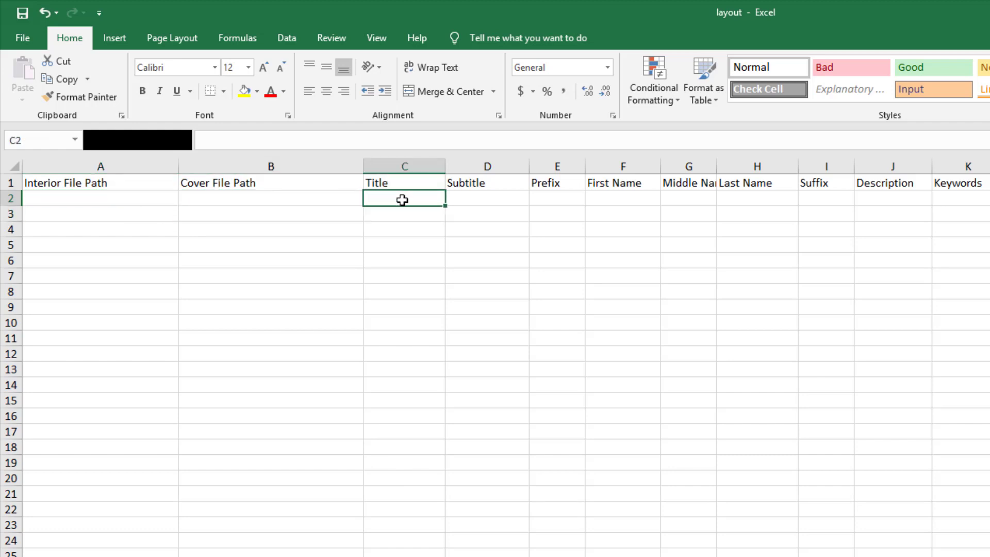
pyautogui.click(483, 199)
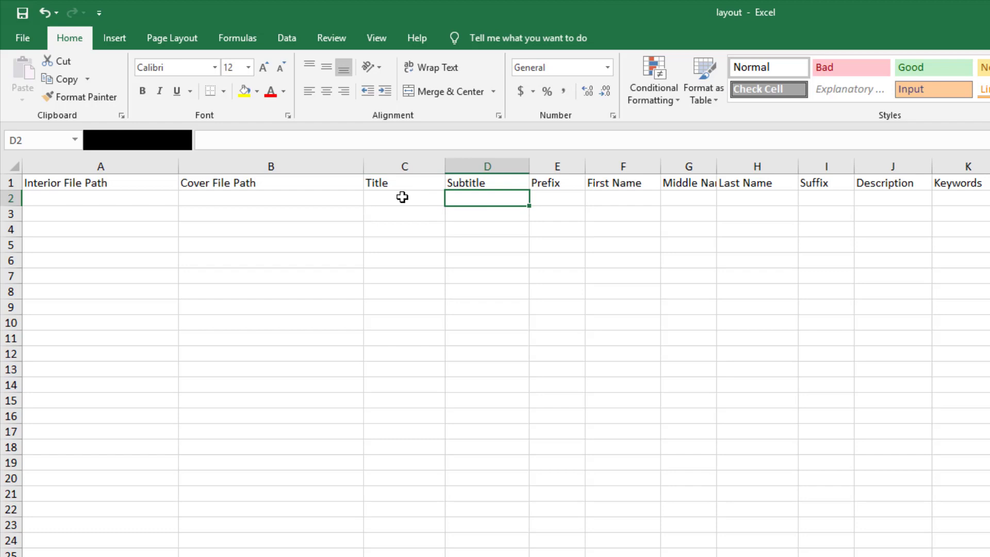
pyautogui.moveTo(402, 197); pyautogui.dragTo(462, 196)
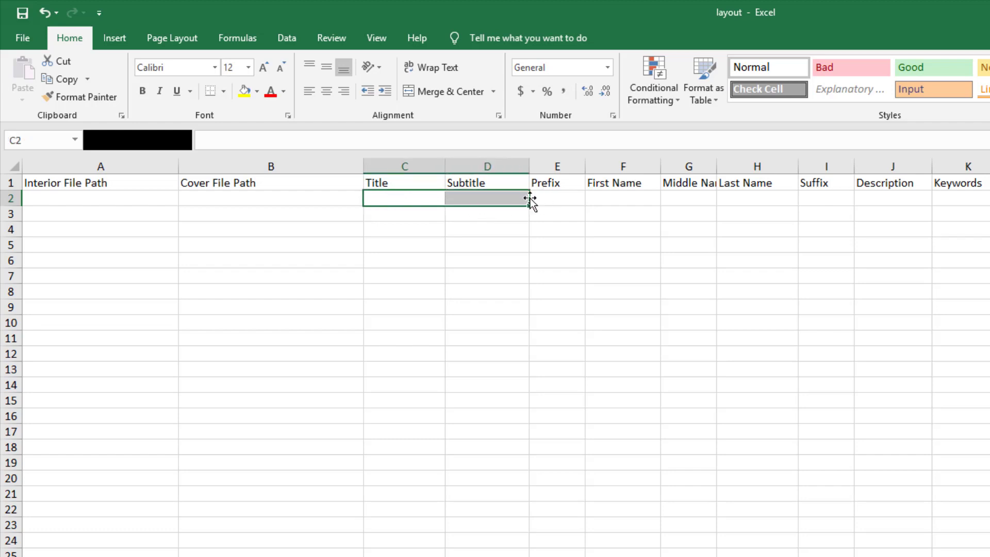
pyautogui.click(468, 197)
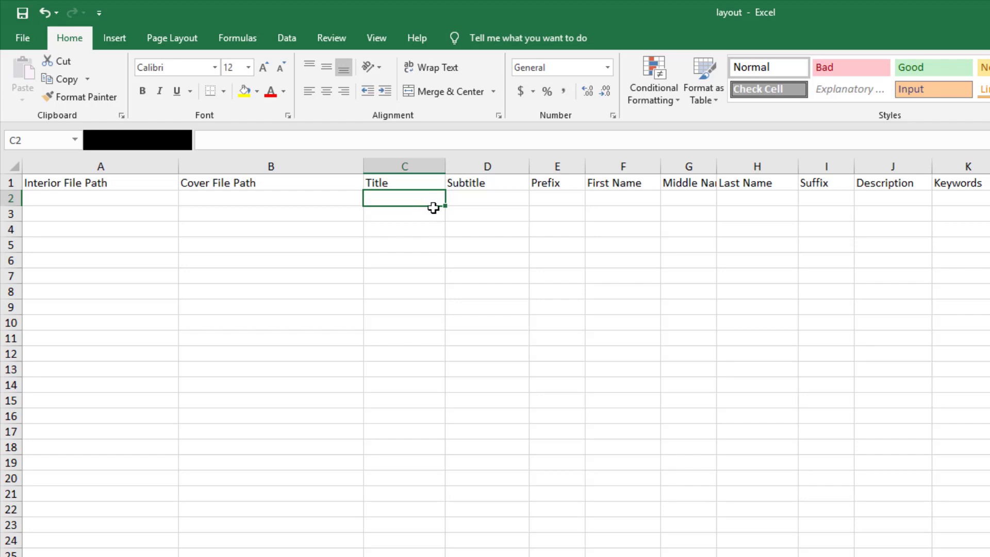
pyautogui.click(493, 197)
pyautogui.click(570, 198)
pyautogui.click(565, 183)
pyautogui.click(566, 201)
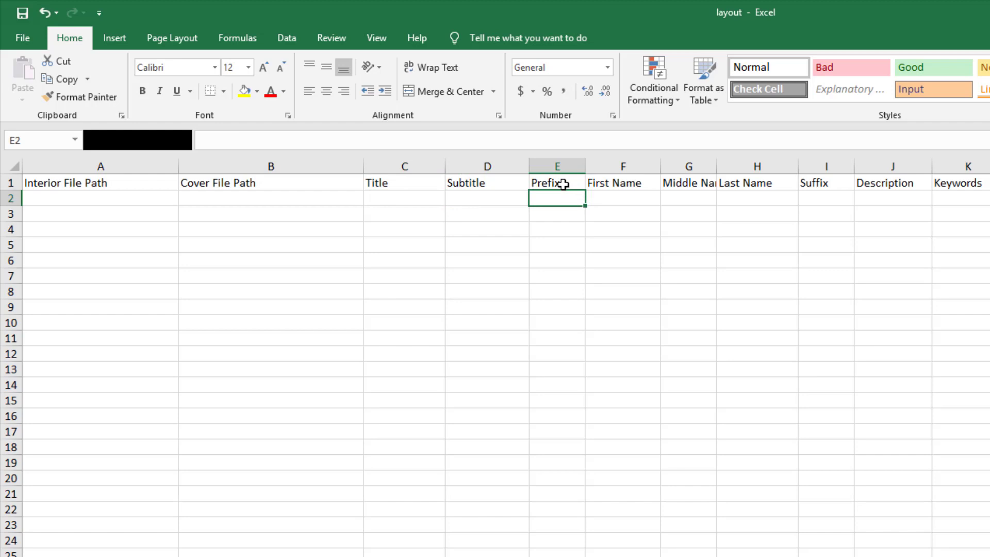
pyautogui.click(571, 186)
# Step: Review the First, Middle and Last Name columns, widening column G to fit
pyautogui.click(628, 184)
pyautogui.click(621, 201)
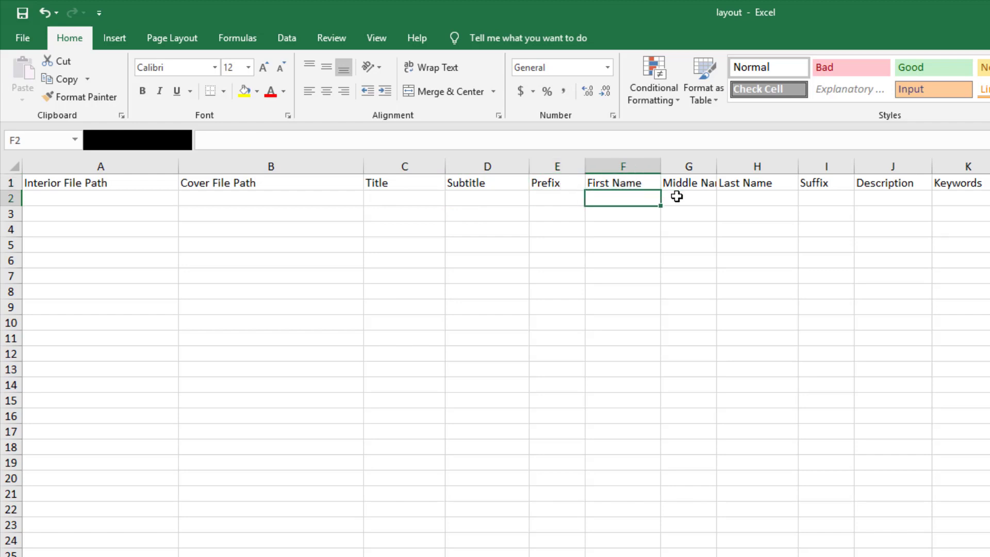
pyautogui.click(677, 198)
pyautogui.doubleClick(716, 161)
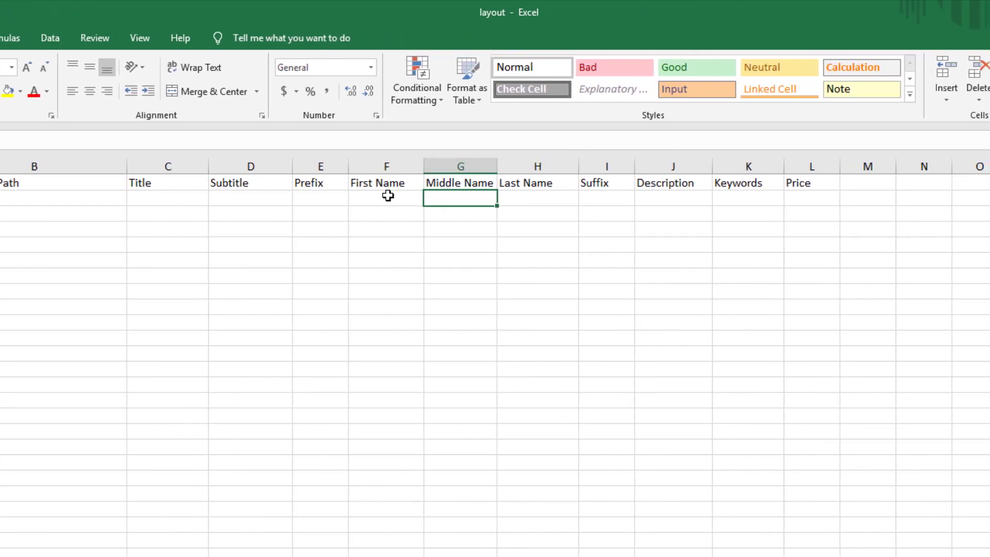
pyautogui.click(613, 194)
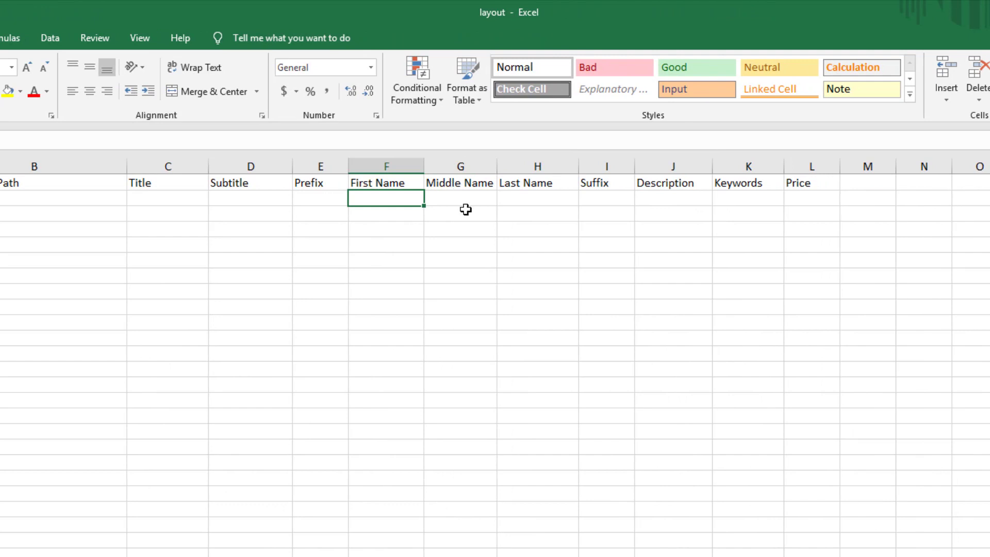
pyautogui.click(513, 196)
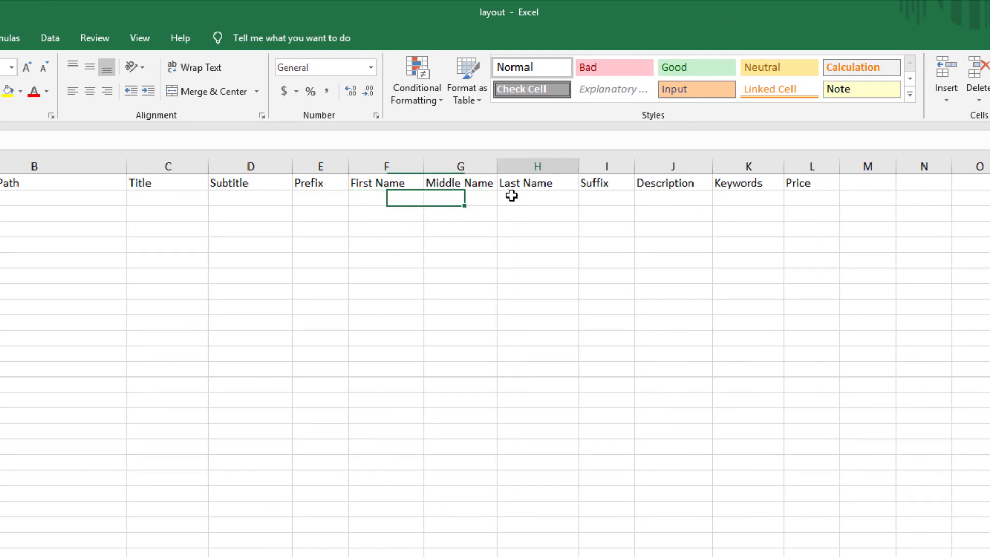
# Step: Enter 'Pineapple' as the first name and 'Publishing' as the last name
pyautogui.click(410, 200)
pyautogui.write('Pinea')
pyautogui.press('BackSpace')
pyautogui.press('BackSpace')
pyautogui.press('BackSpace')
pyautogui.press('BackSpace')
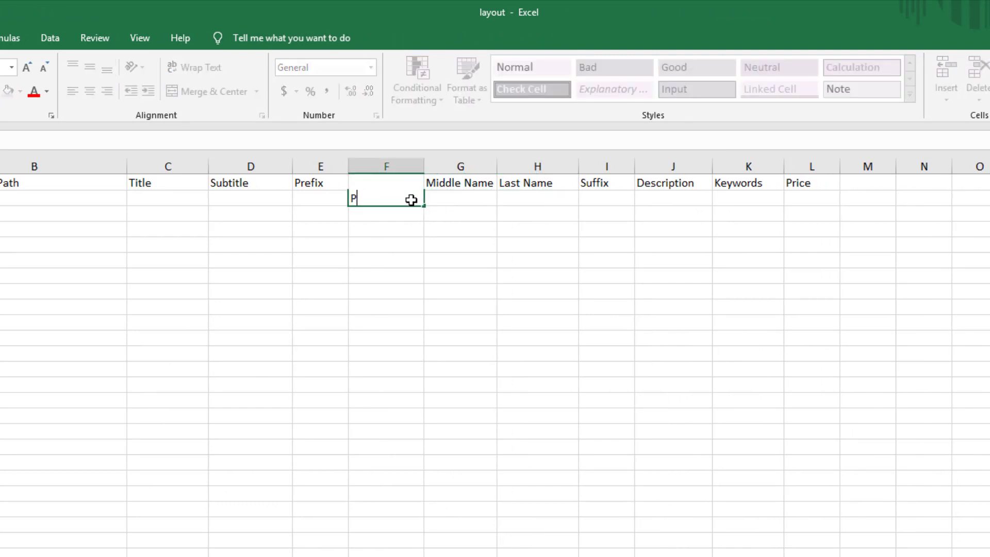
pyautogui.write('ineapple')
pyautogui.press('Tab')
pyautogui.press('Tab')
pyautogui.write('Publishing')
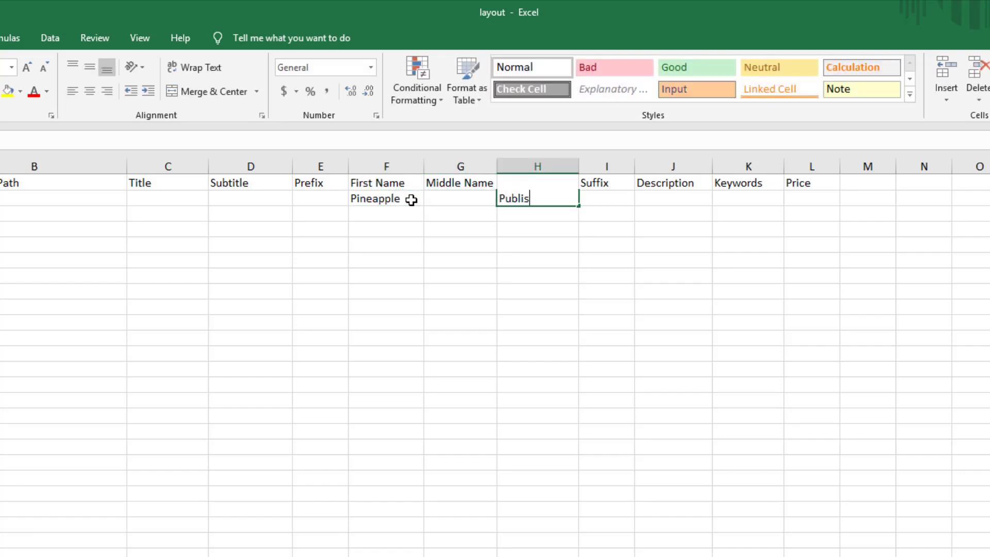
pyautogui.press('Return')
# Step: Check the author name cells, then the Suffix and Description columns
pyautogui.click(411, 200)
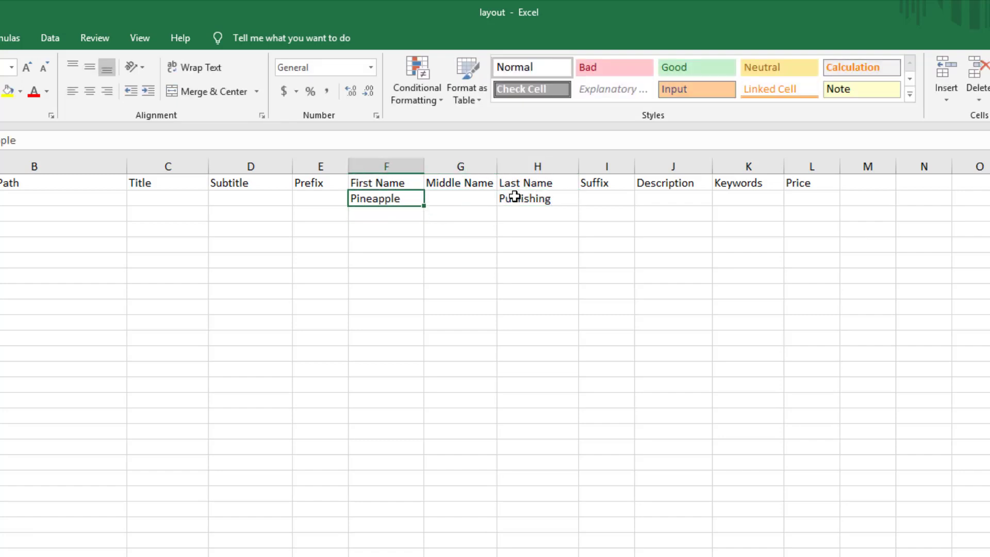
pyautogui.click(513, 197)
pyautogui.click(614, 186)
pyautogui.click(613, 195)
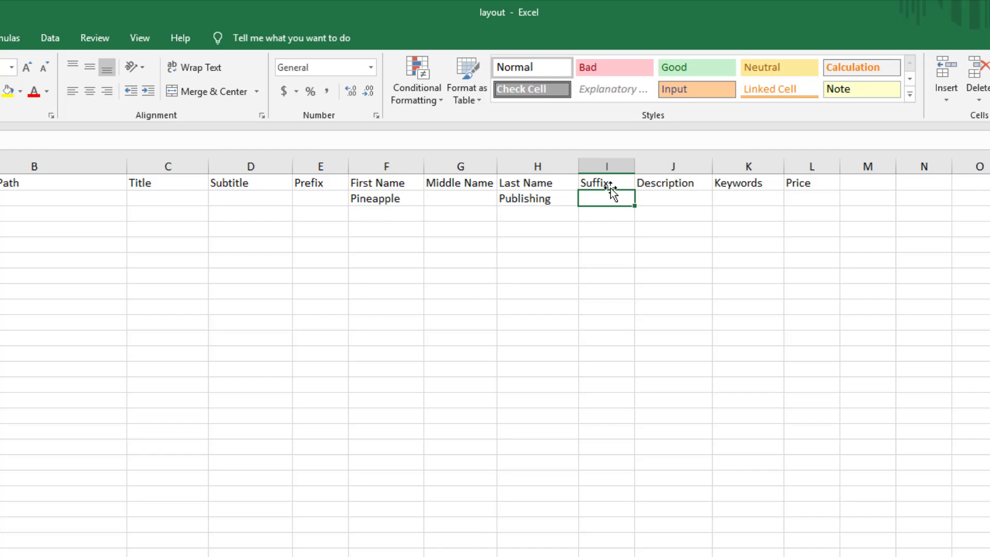
pyautogui.click(658, 186)
pyautogui.click(656, 201)
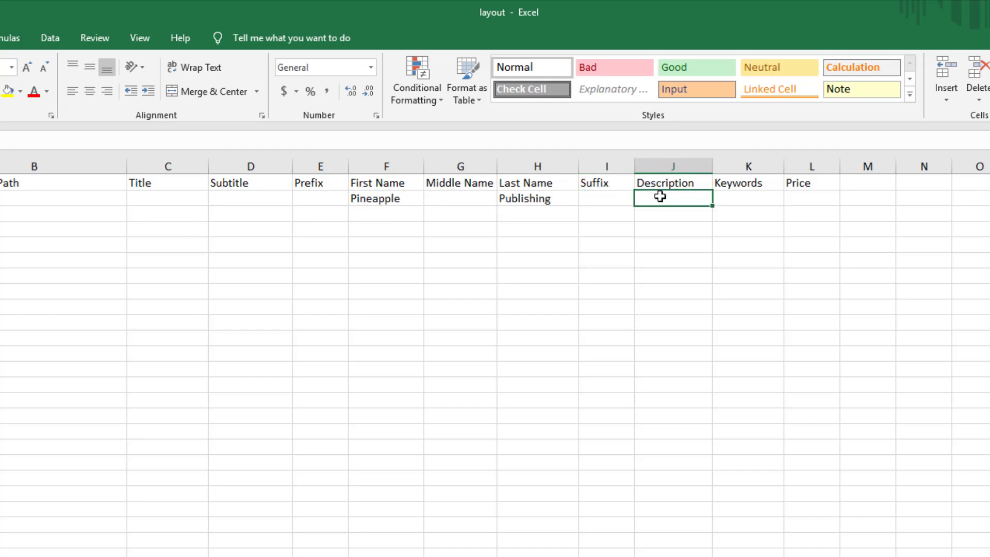
# Step: Write a J2 description starting with '<br' tags and 'This pineapple notebook'
pyautogui.write('<p><')
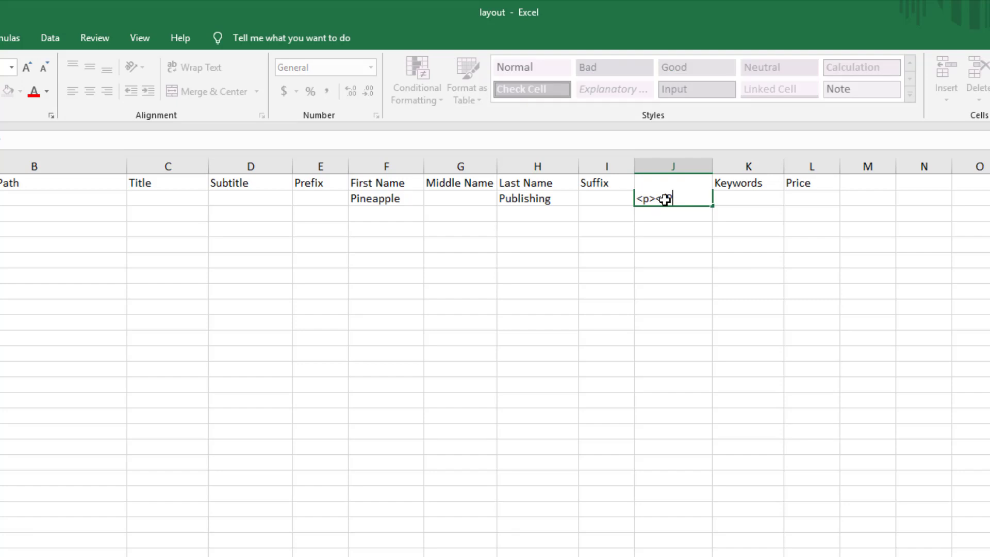
pyautogui.write('br')
pyautogui.press('Left')
pyautogui.press('Left')
pyautogui.press('Right')
pyautogui.press('Right')
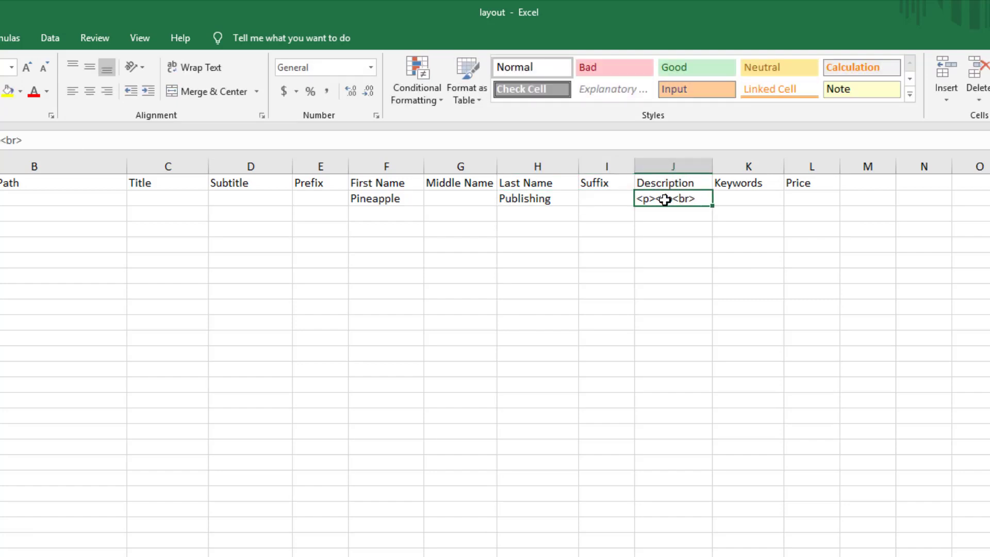
pyautogui.write('This pine')
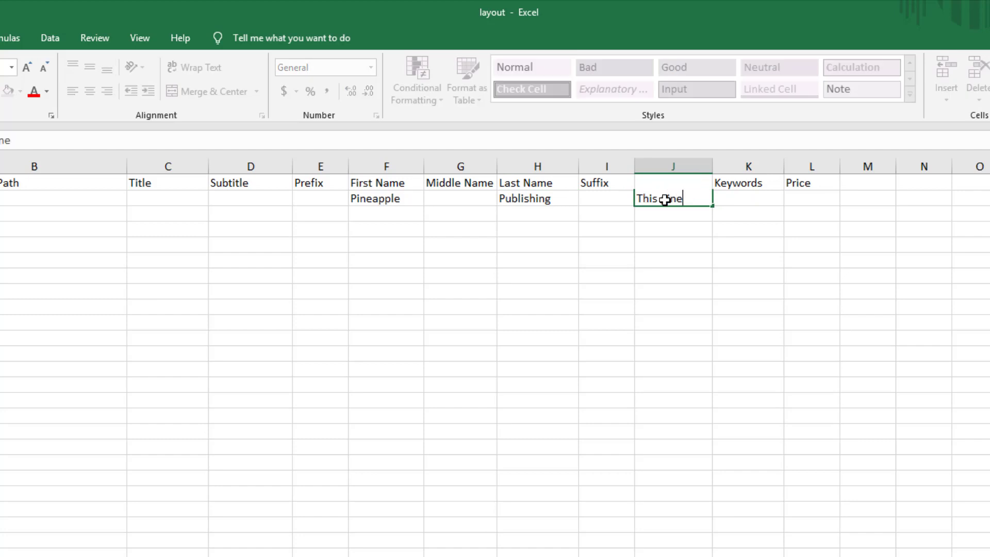
pyautogui.write('apple notebook')
pyautogui.press('Return')
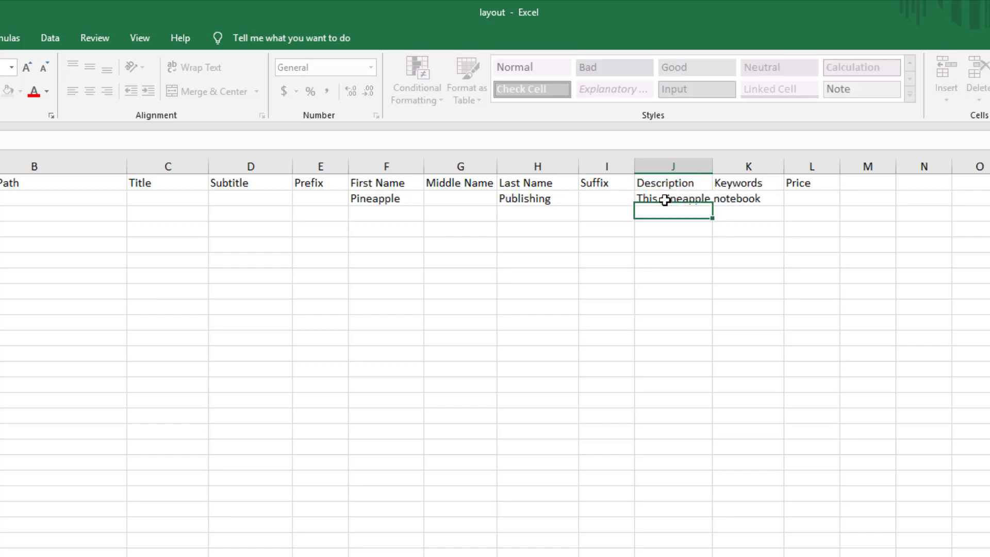
pyautogui.press('Up')
pyautogui.press('Right')
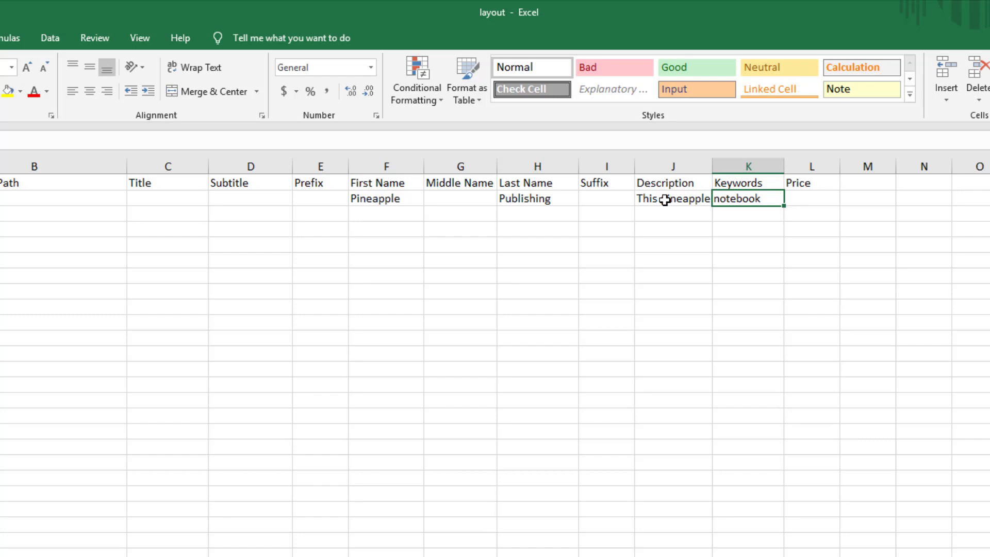
# Step: Enter 1.99 as the price in L2, then bring up the Pineapple-Notebooks workbook
pyautogui.click(819, 203)
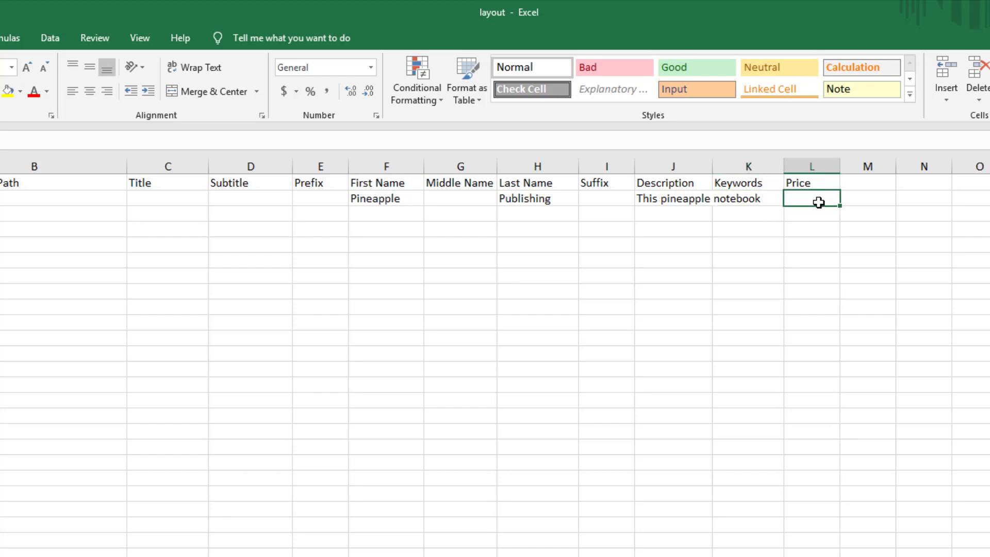
pyautogui.write('1.99')
pyautogui.hotkey('ctrl', 'Return')
pyautogui.press('Left')
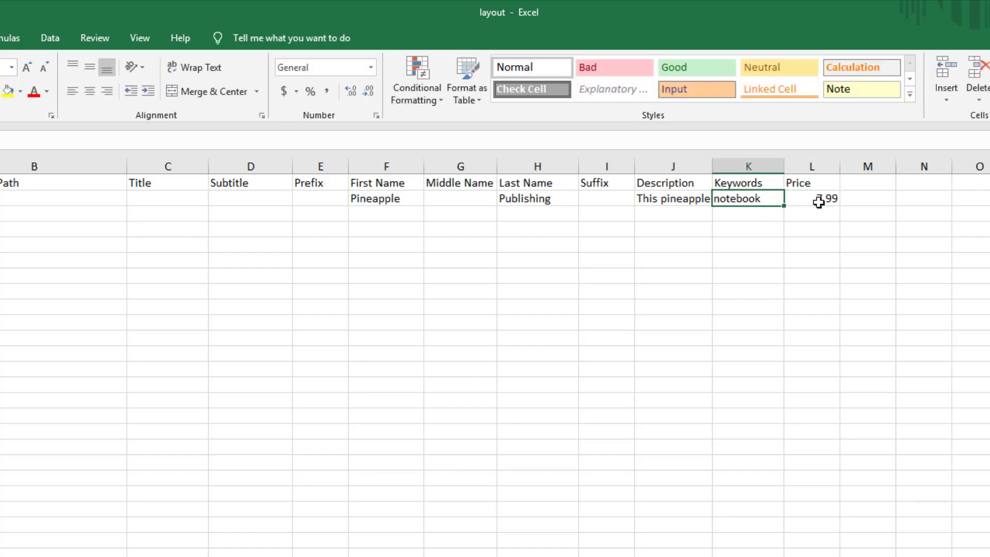
pyautogui.press('Left')
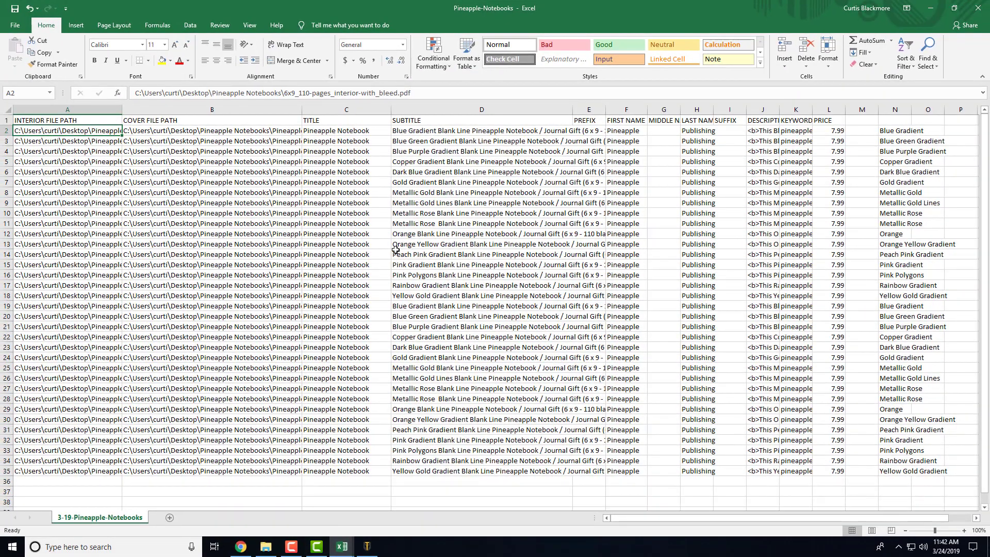
pyautogui.click(391, 254)
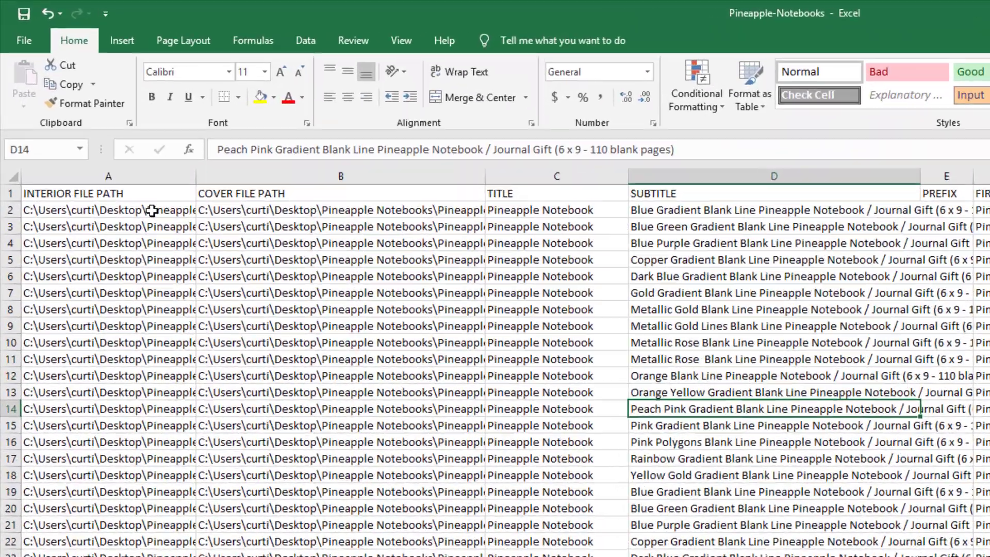
pyautogui.click(72, 131)
pyautogui.click(83, 110)
pyautogui.click(137, 241)
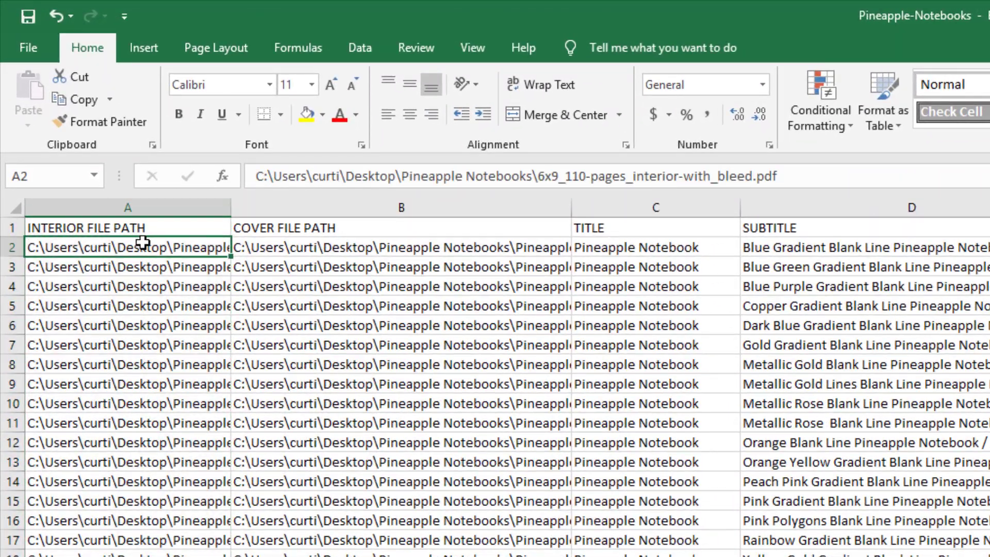
pyautogui.moveTo(855, 170); pyautogui.dragTo(139, 321)
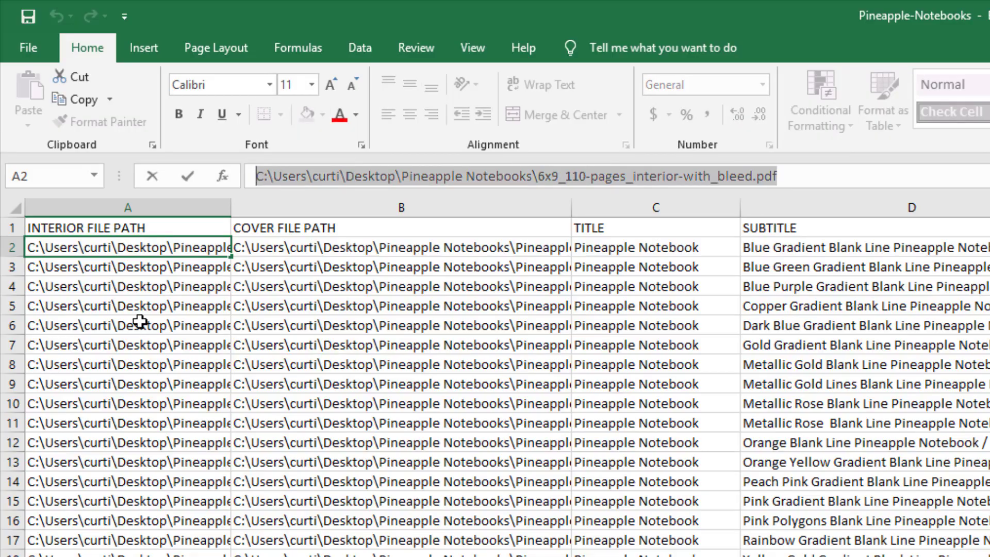
pyautogui.press('Return')
pyautogui.press('Up')
pyautogui.hotkey('ctrl', 'c')
pyautogui.press('super')
pyautogui.hotkey('ctrl', 'v')
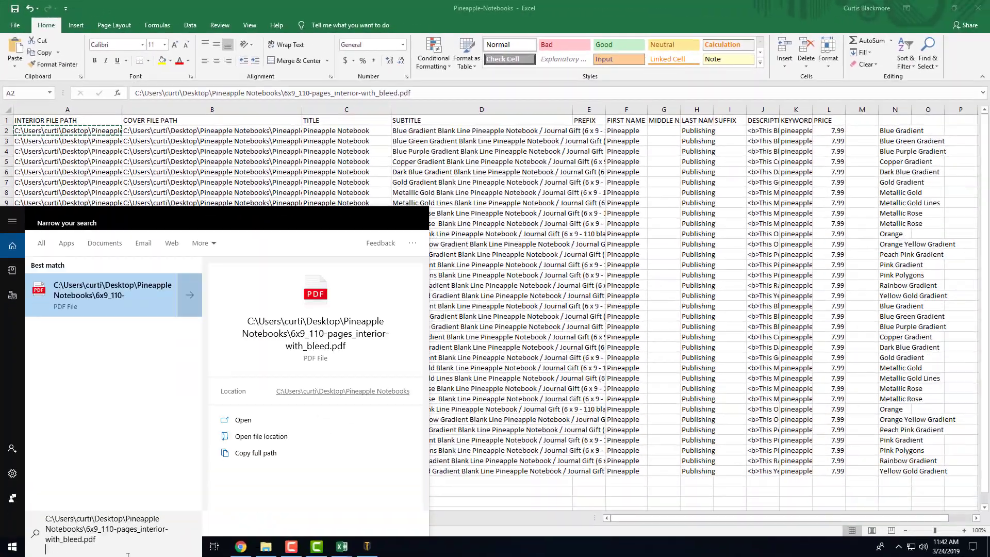
pyautogui.press('Return')
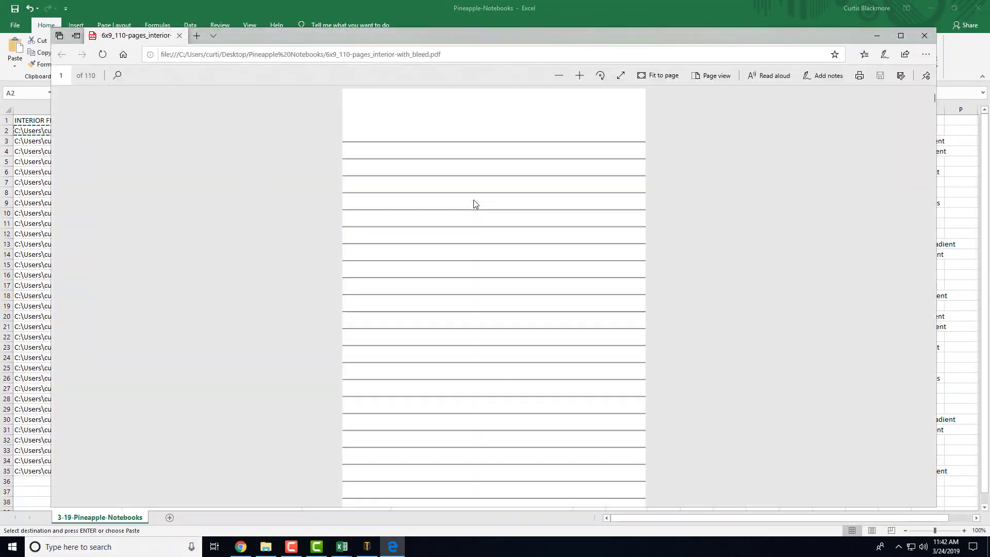
pyautogui.scroll(-20, 525, 214)
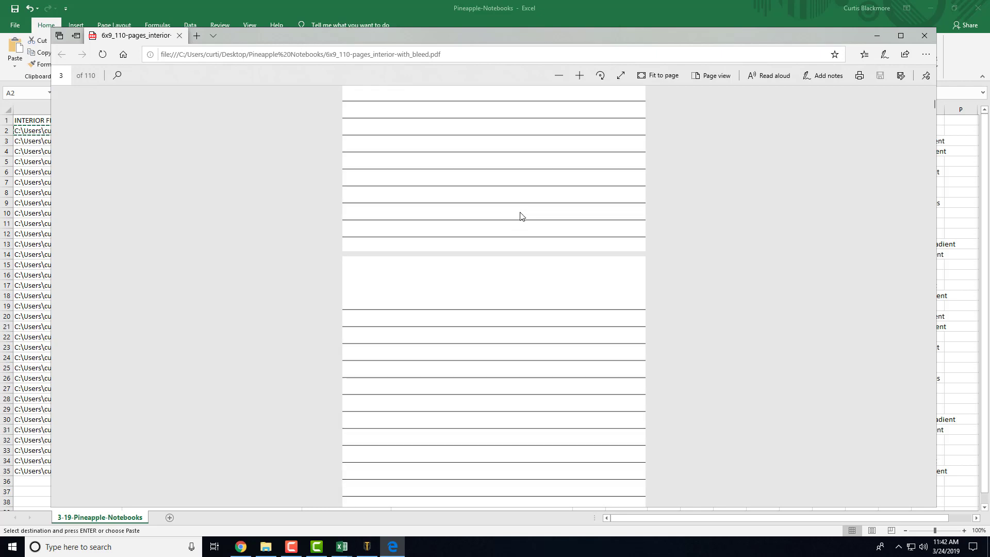
pyautogui.scroll(-2, 522, 218)
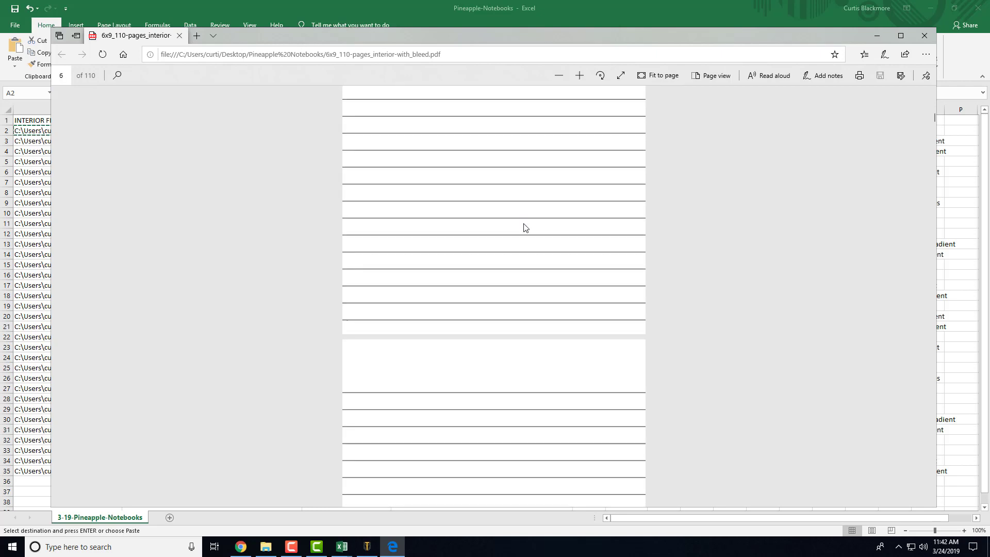
pyautogui.scroll(3, 516, 245)
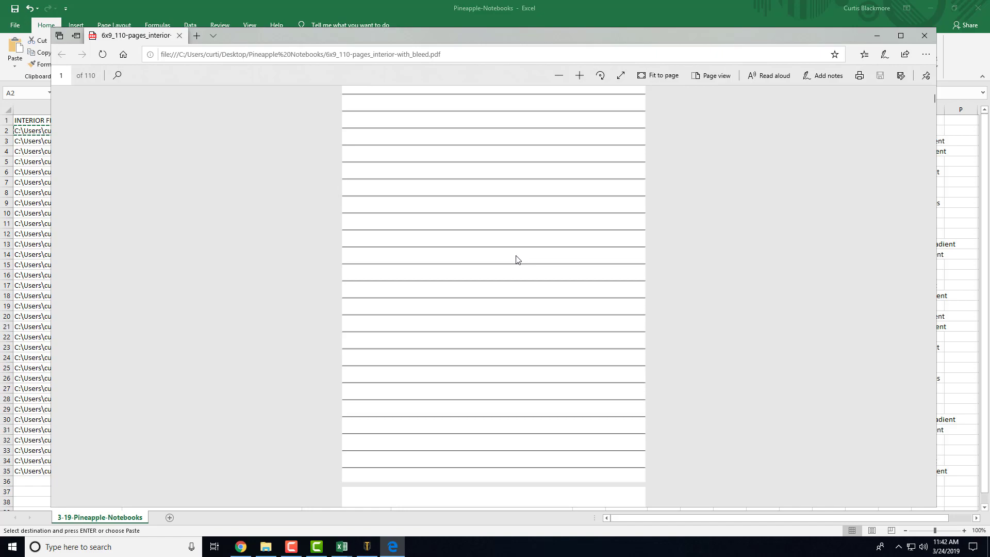
pyautogui.press('Home')
pyautogui.click(934, 41)
pyautogui.click(198, 135)
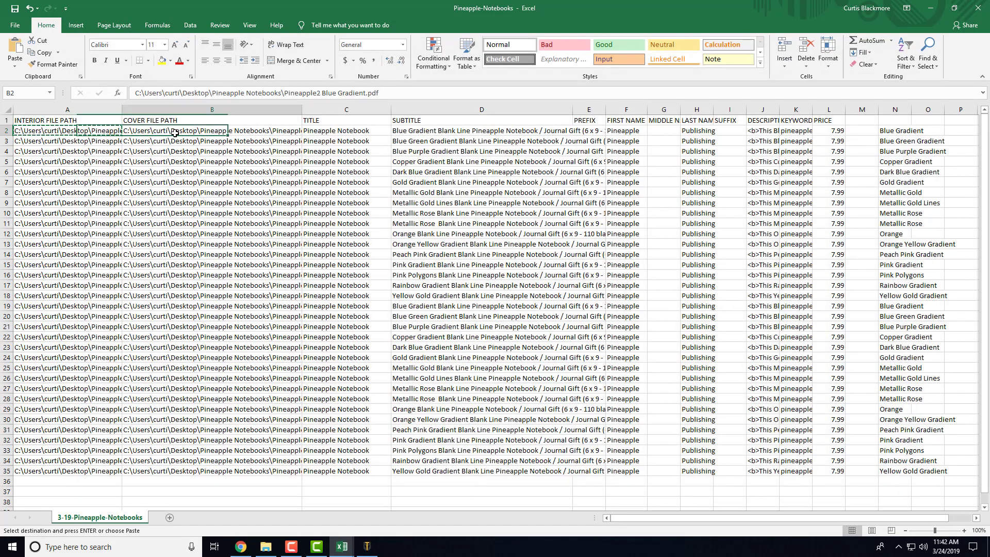
pyautogui.hotkey('ctrl', 'c')
pyautogui.click(154, 547)
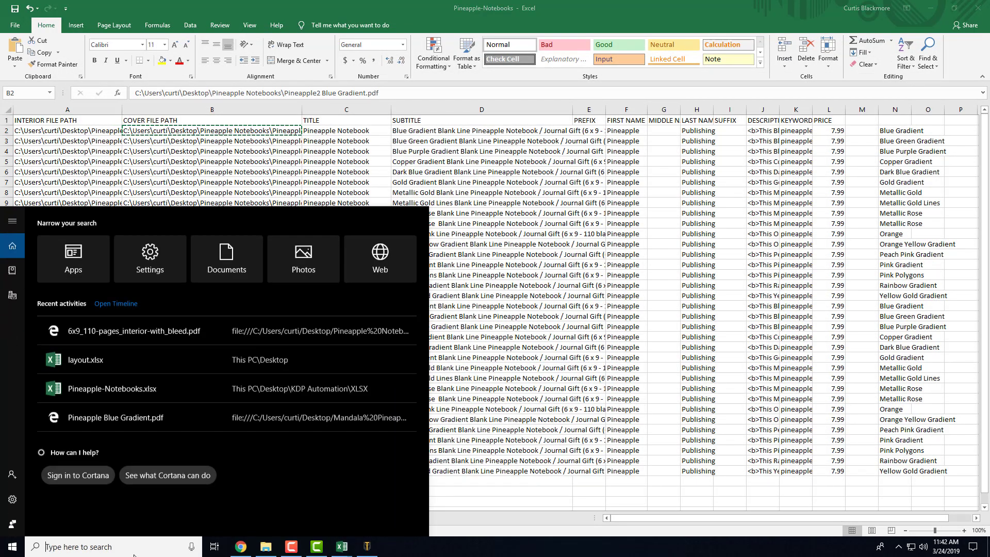
pyautogui.hotkey('ctrl', 'v')
pyautogui.press('Return')
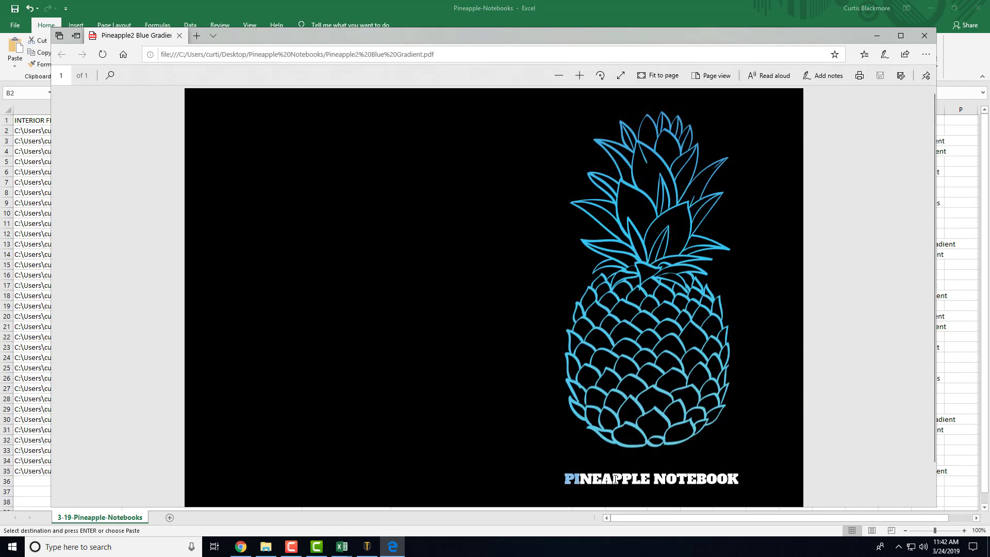
pyautogui.moveTo(616, 479); pyautogui.dragTo(741, 481)
pyautogui.click(744, 488)
pyautogui.click(924, 35)
pyautogui.click(258, 183)
pyautogui.click(140, 555)
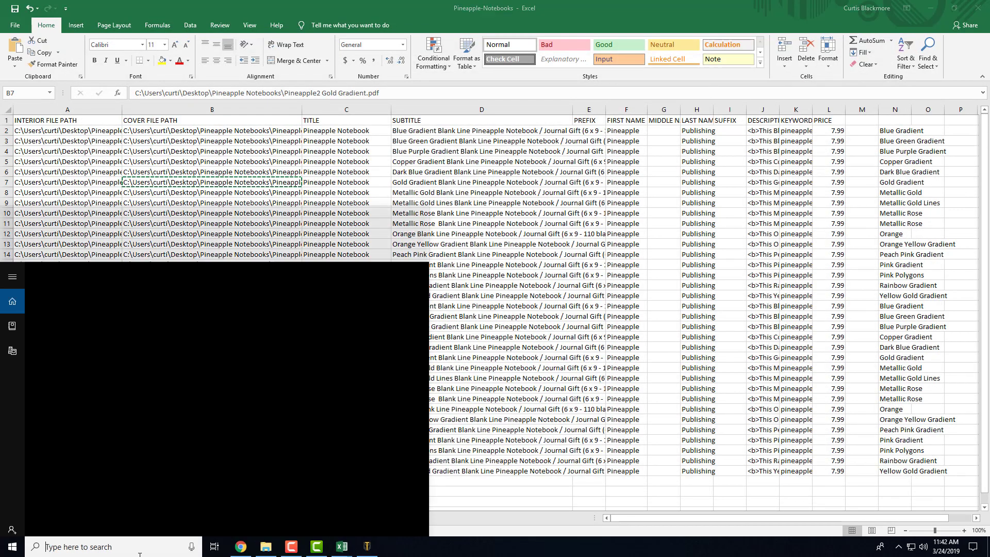
pyautogui.hotkey('ctrl', 'v')
pyautogui.press('Return')
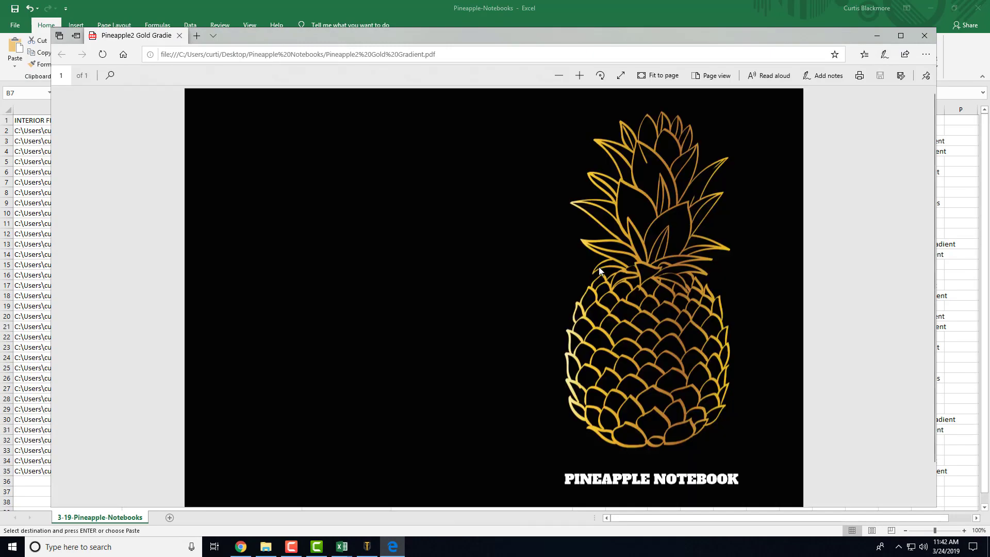
pyautogui.hotkey('alt', 'F4')
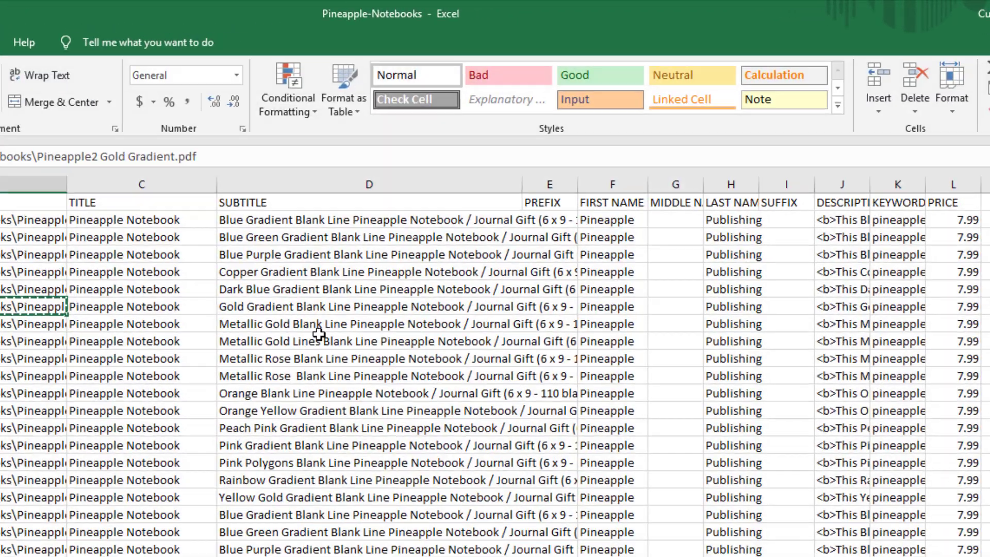
# Step: Review the Blue Gradient subtitle, the color names in column N and the author cells
pyautogui.click(247, 220)
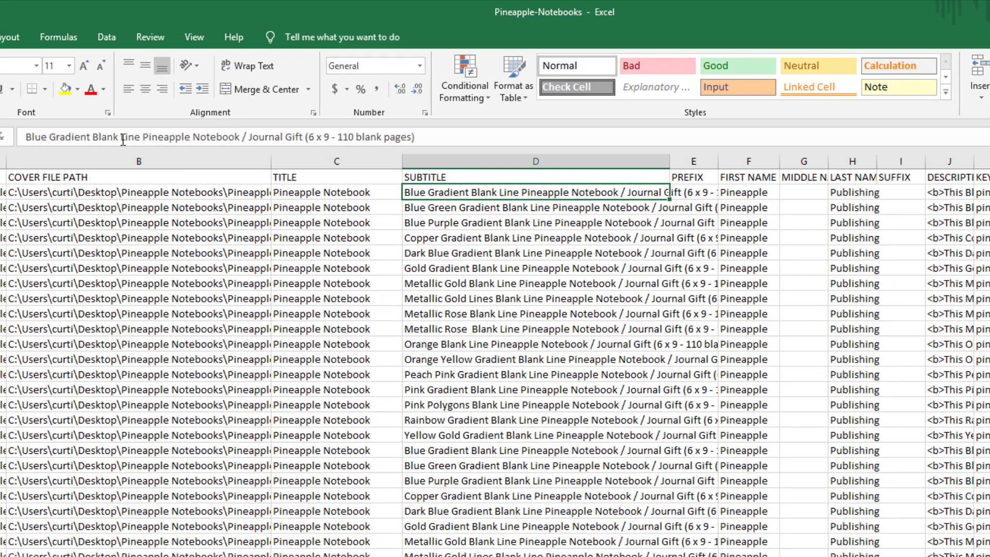
pyautogui.click(343, 137)
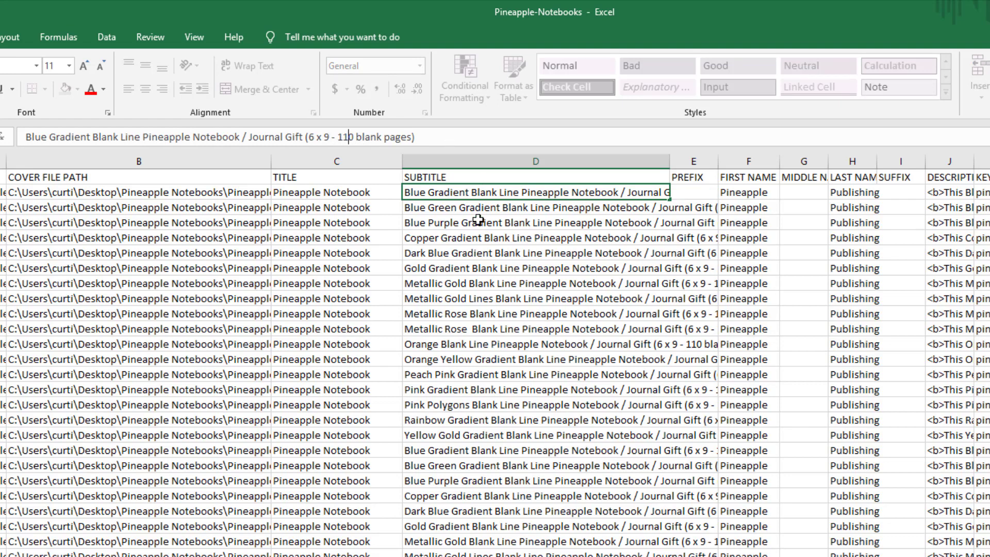
pyautogui.click(489, 208)
pyautogui.click(599, 191)
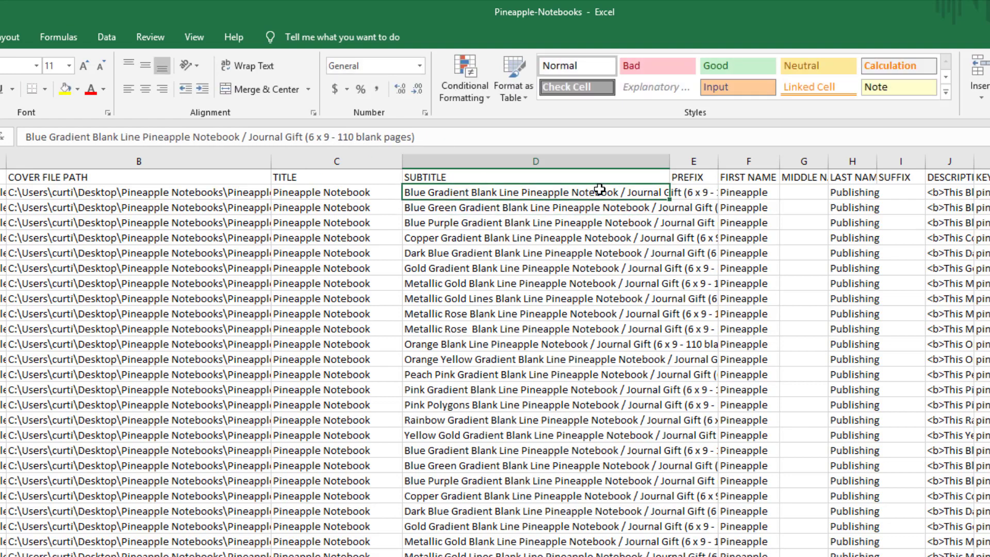
pyautogui.press('Up')
pyautogui.press('Down')
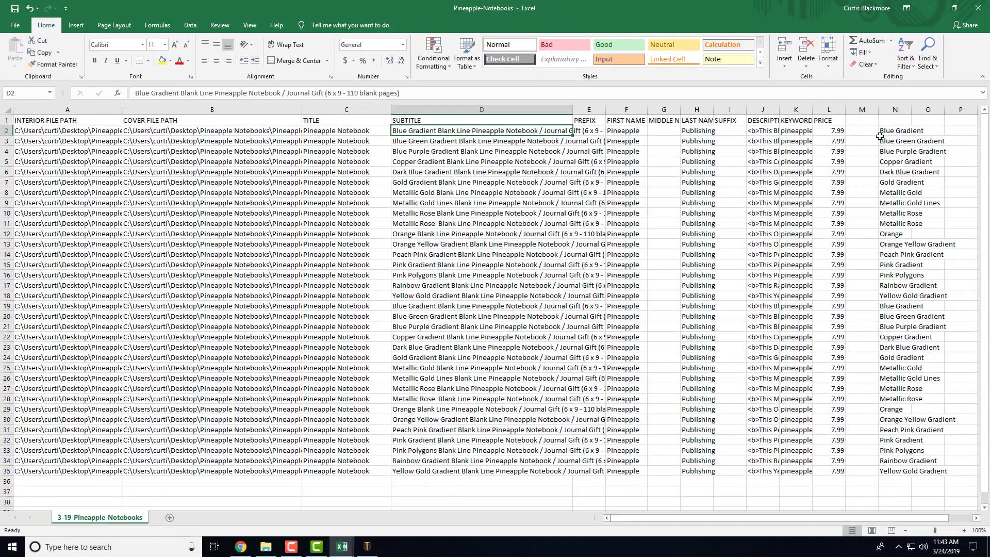
pyautogui.moveTo(895, 131); pyautogui.dragTo(895, 470)
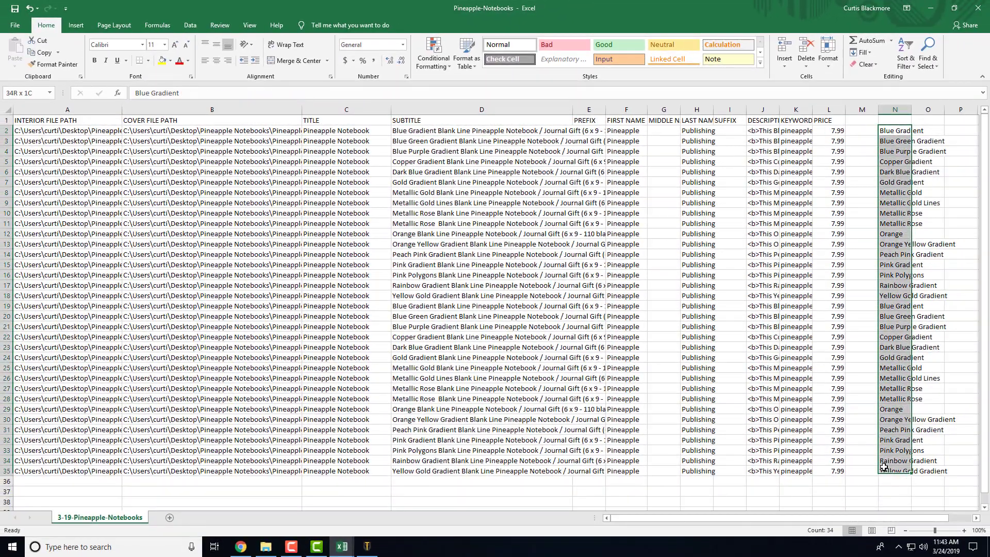
pyautogui.click(636, 133)
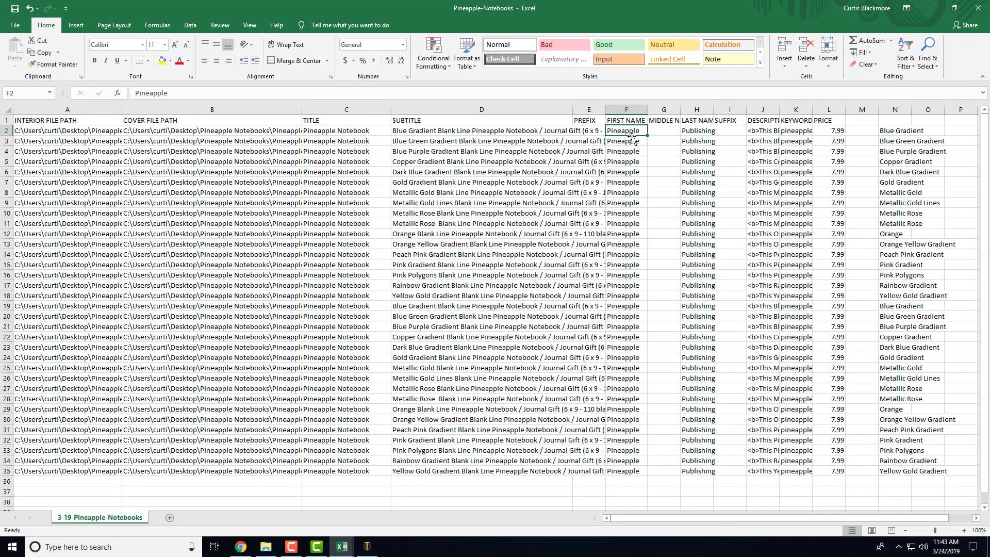
pyautogui.click(595, 132)
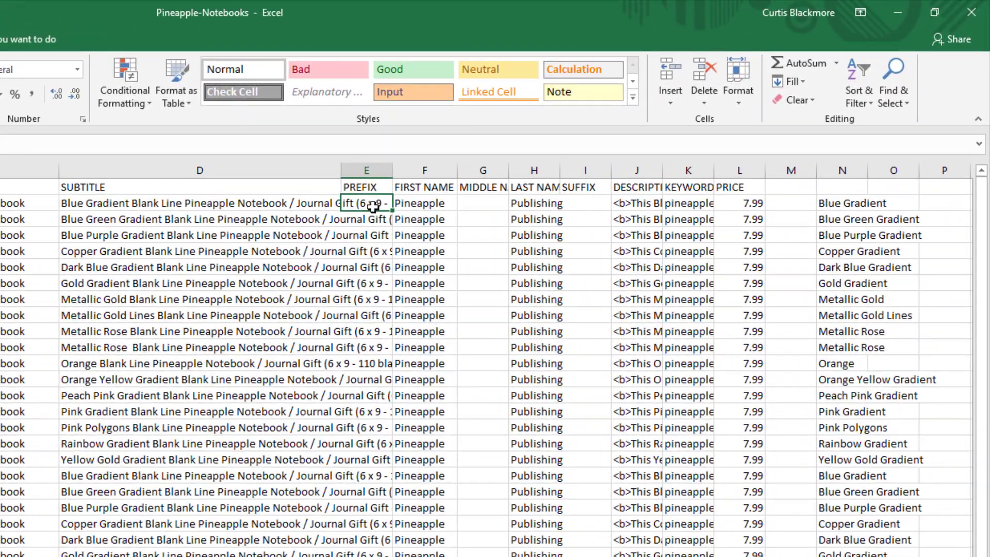
pyautogui.click(629, 132)
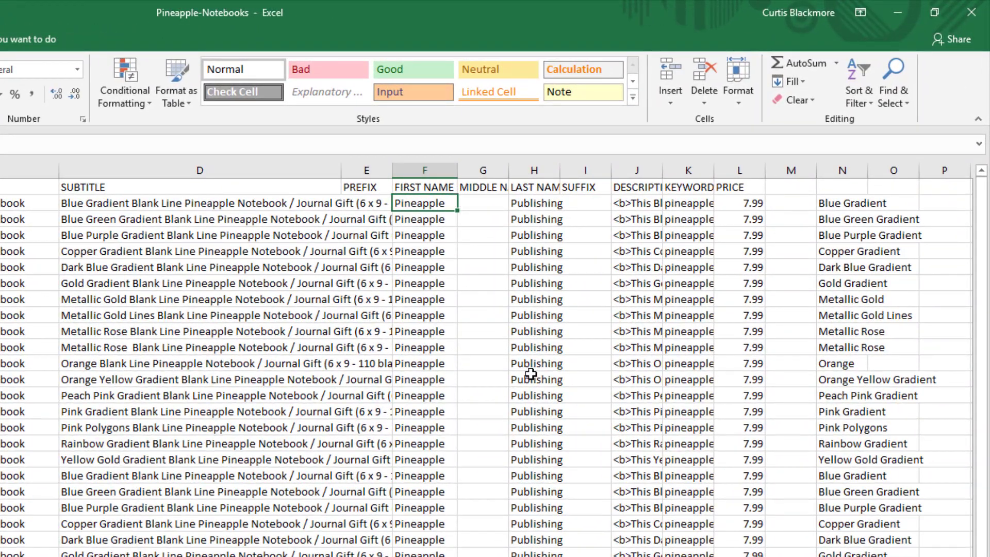
pyautogui.click(534, 170)
pyautogui.click(535, 203)
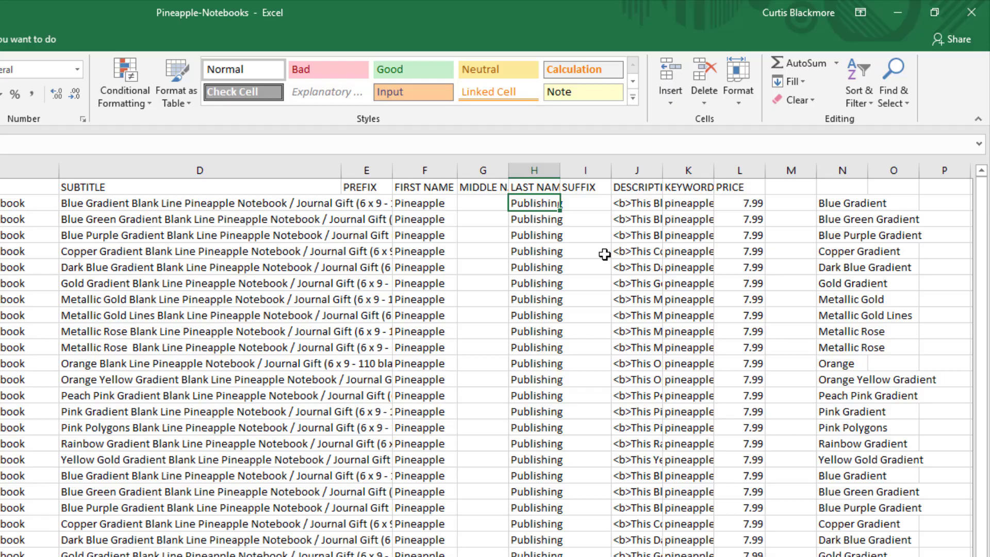
# Step: Delete the space before '</b>' in J2's description via the formula bar
pyautogui.click(639, 203)
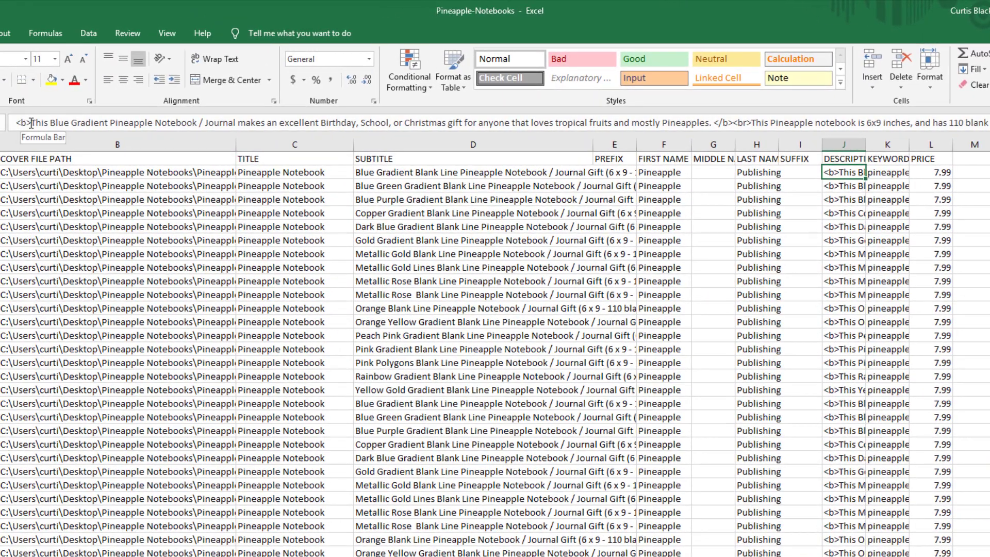
pyautogui.doubleClick(19, 123)
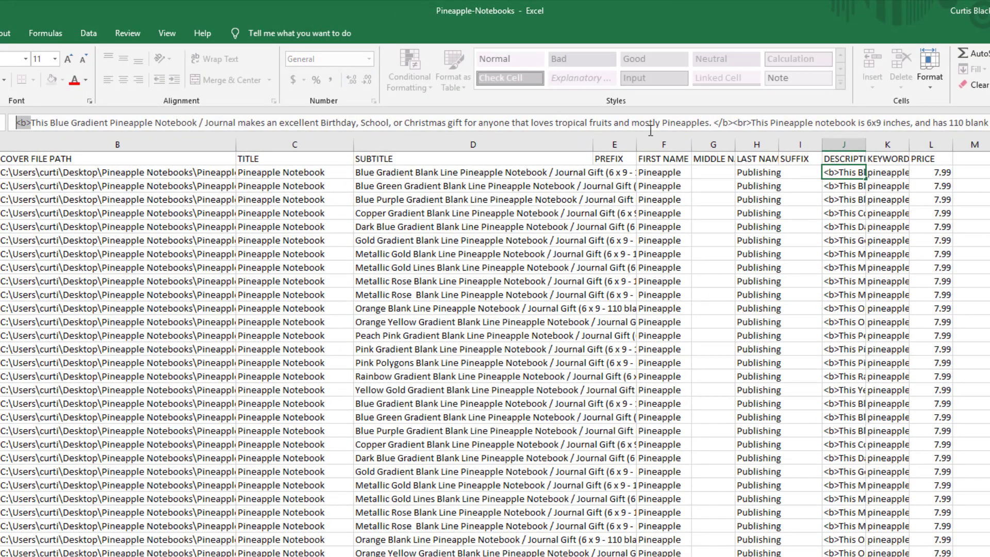
pyautogui.click(714, 122)
pyautogui.press('BackSpace')
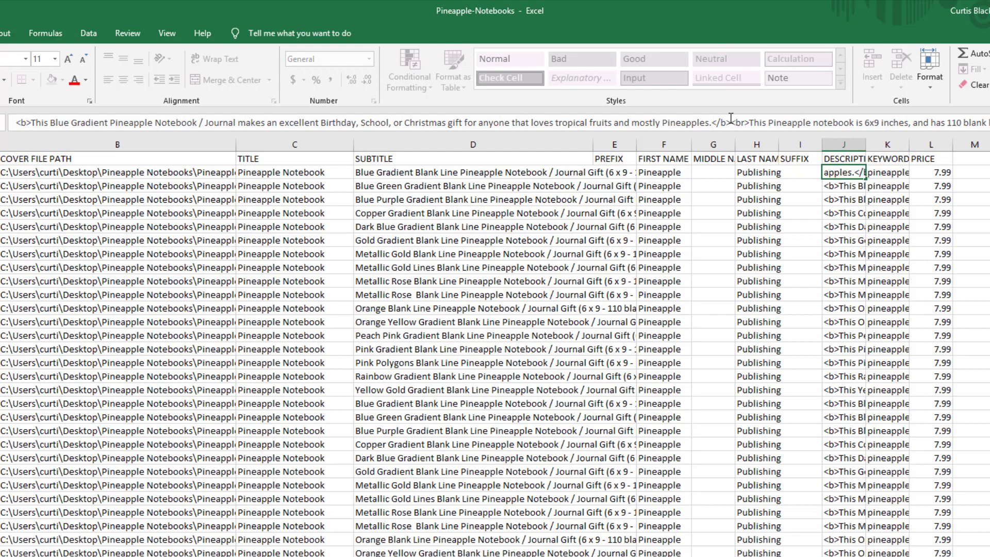
pyautogui.press('Right')
pyautogui.press('Right')
pyautogui.press('Right')
pyautogui.press('Right')
pyautogui.press('Right')
pyautogui.press('Right')
pyautogui.press('Right')
pyautogui.press('Right')
pyautogui.press('Right')
pyautogui.press('Right')
pyautogui.press('Right')
pyautogui.press('Right')
pyautogui.press('Right')
pyautogui.press('Right')
pyautogui.press('Right')
pyautogui.press('Right')
pyautogui.press('Right')
pyautogui.press('Right')
pyautogui.click(886, 177)
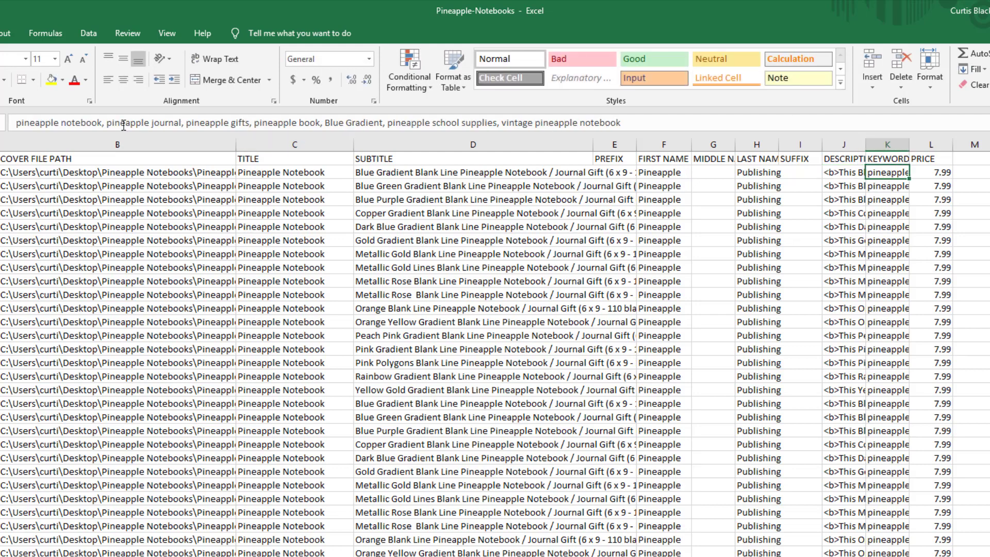
pyautogui.moveTo(106, 122); pyautogui.dragTo(382, 122)
pyautogui.click(190, 124)
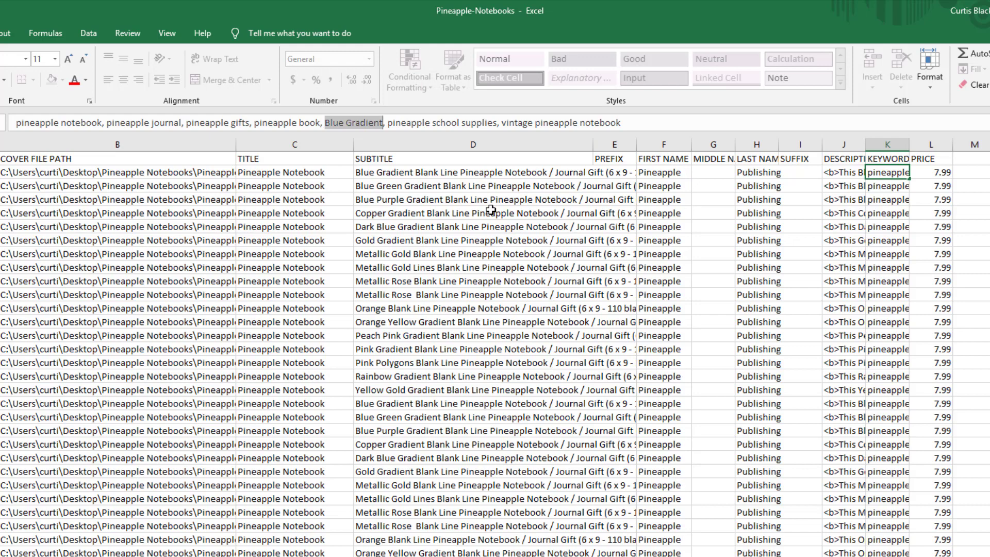
pyautogui.click(360, 121)
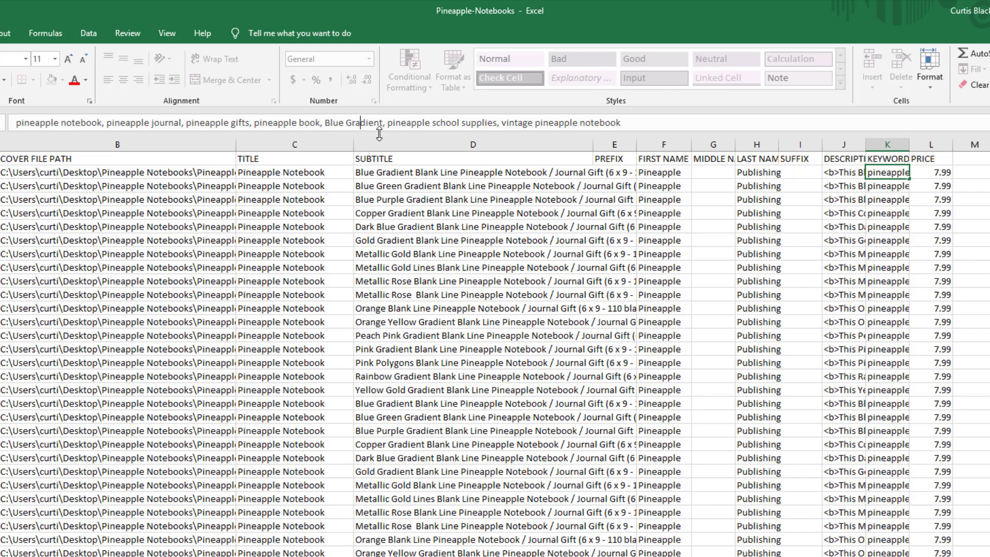
pyautogui.moveTo(388, 123); pyautogui.dragTo(621, 123)
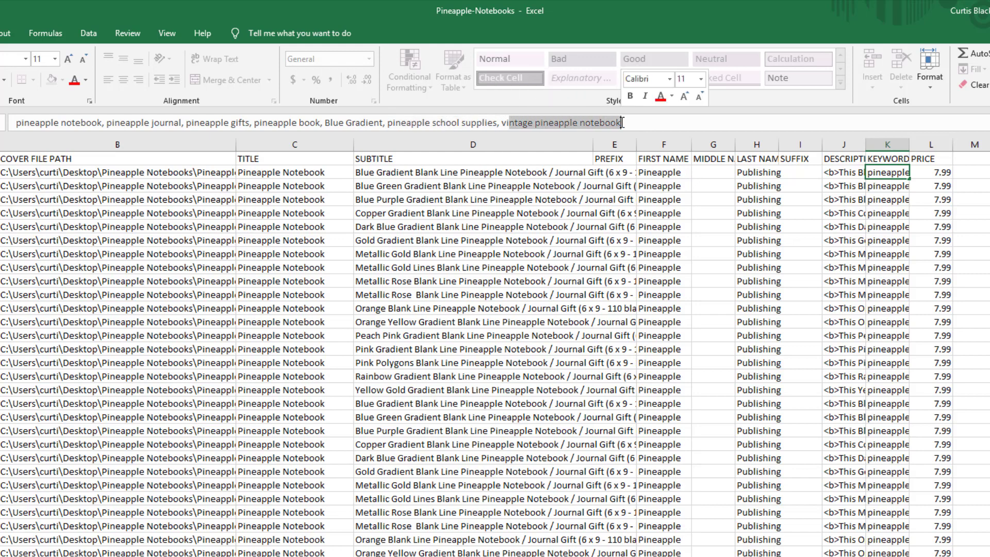
pyautogui.press('Escape')
pyautogui.press('Escape')
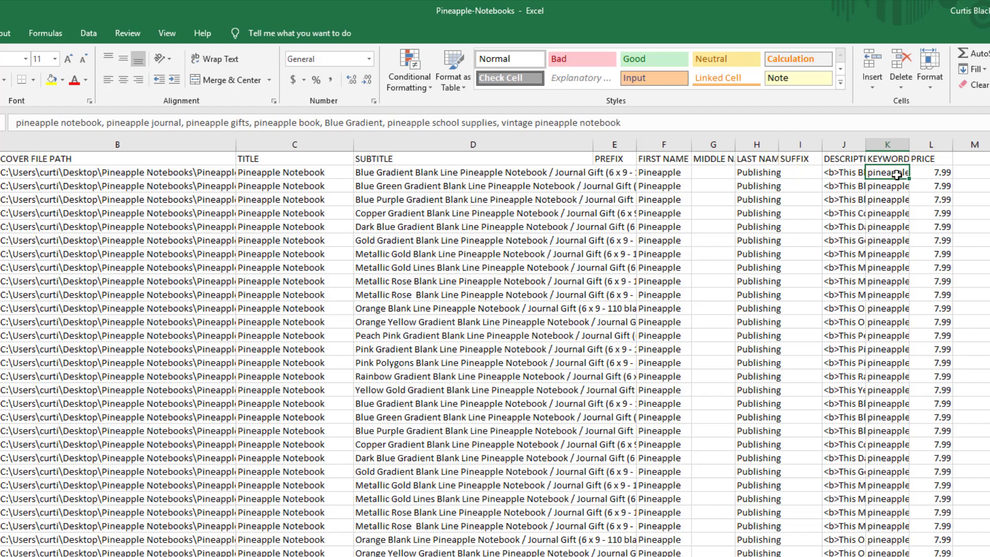
pyautogui.hotkey('ctrl', 'v')
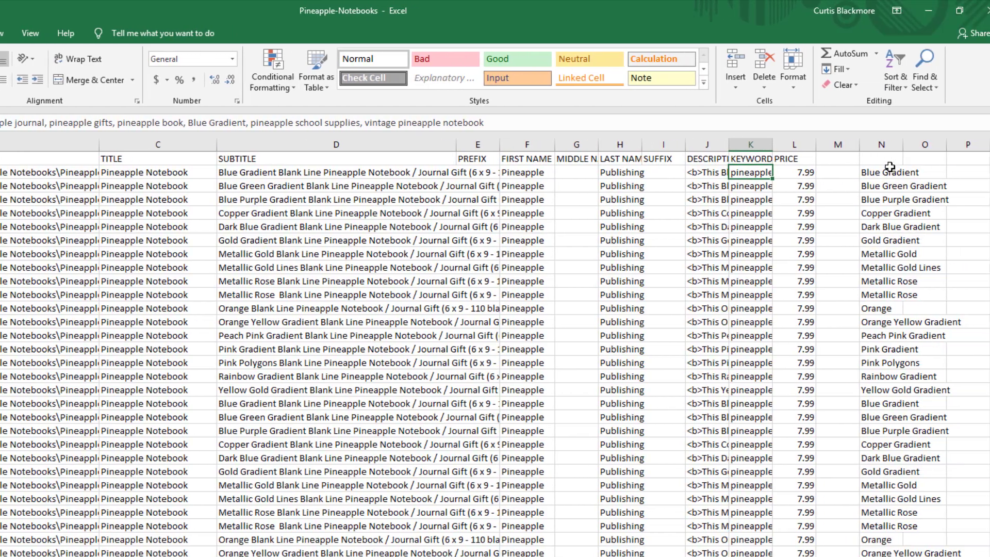
pyautogui.moveTo(865, 172); pyautogui.dragTo(851, 552)
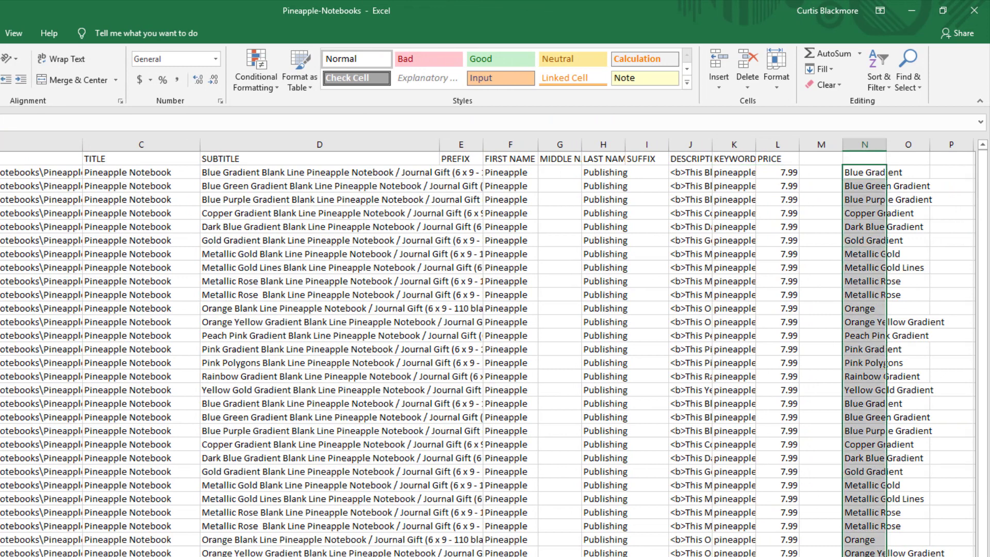
pyautogui.moveTo(876, 475); pyautogui.dragTo(866, 191)
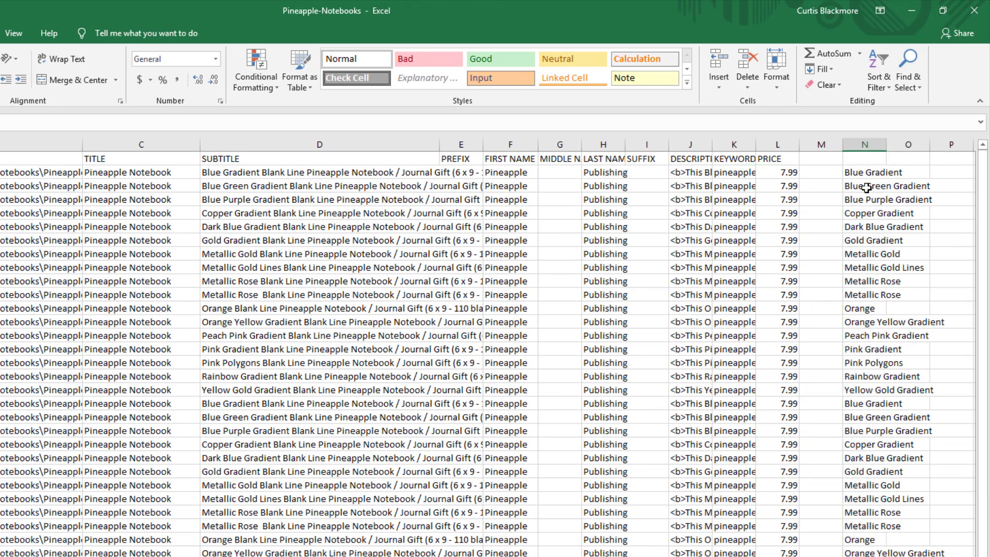
pyautogui.click(736, 186)
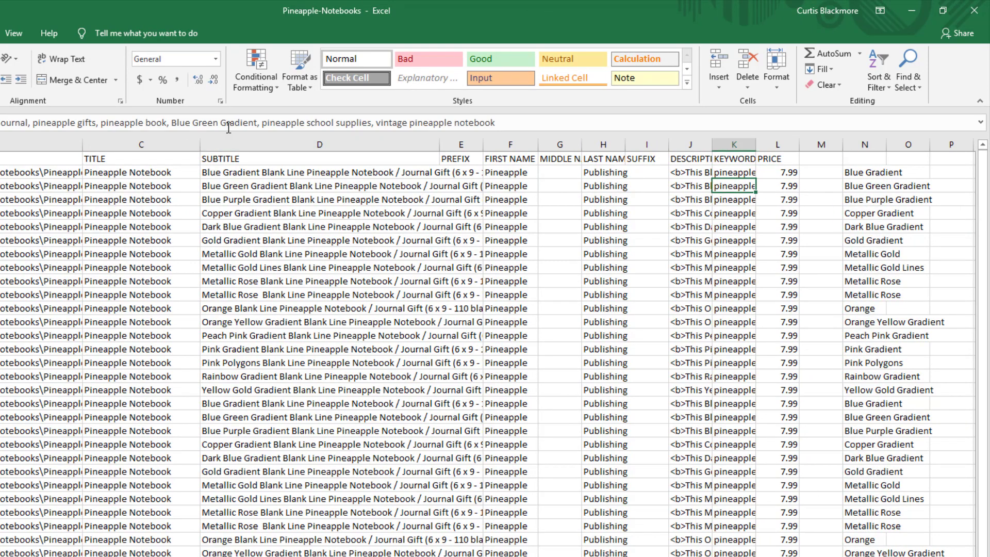
pyautogui.click(739, 201)
pyautogui.moveTo(173, 124); pyautogui.dragTo(258, 124)
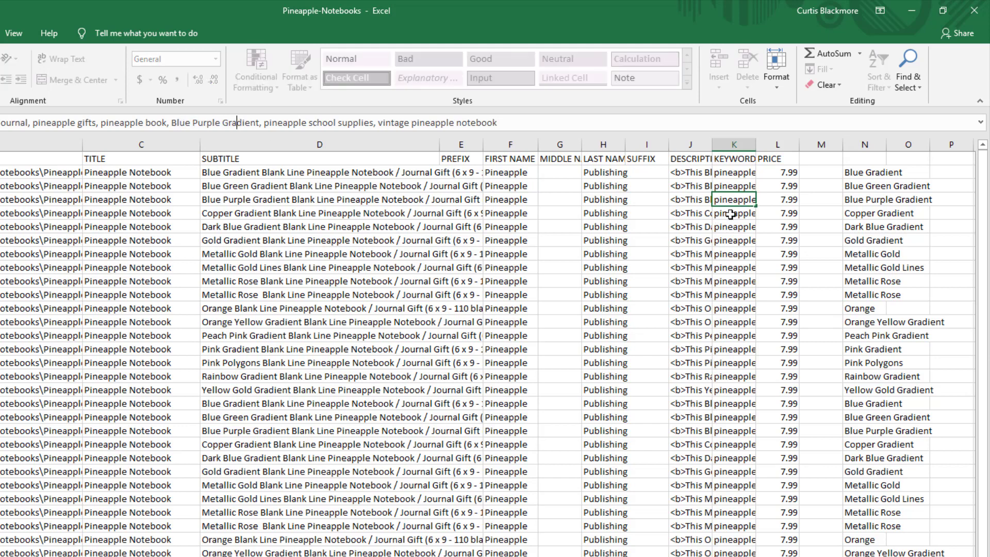
pyautogui.press('Return')
pyautogui.moveTo(172, 124); pyautogui.dragTo(227, 124)
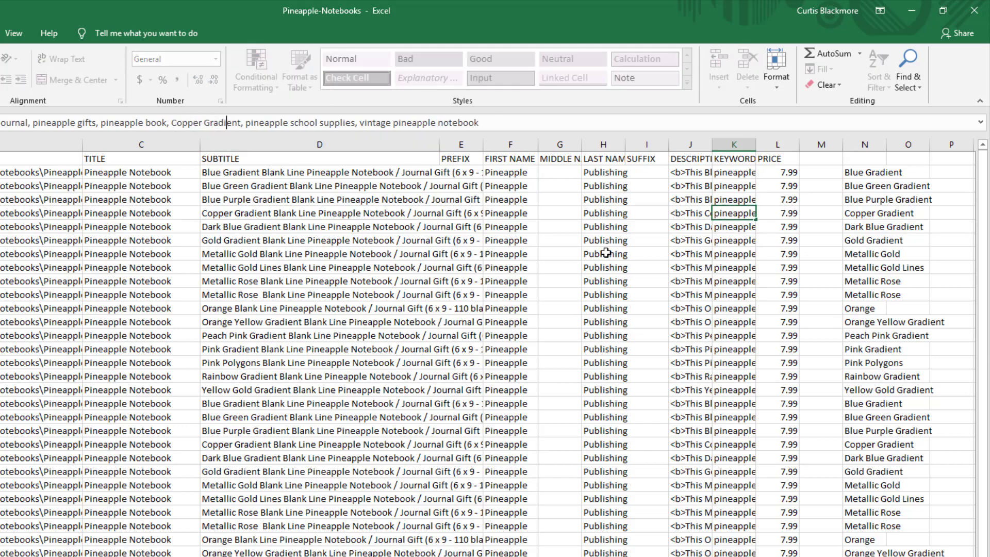
pyautogui.click(751, 223)
pyautogui.click(779, 174)
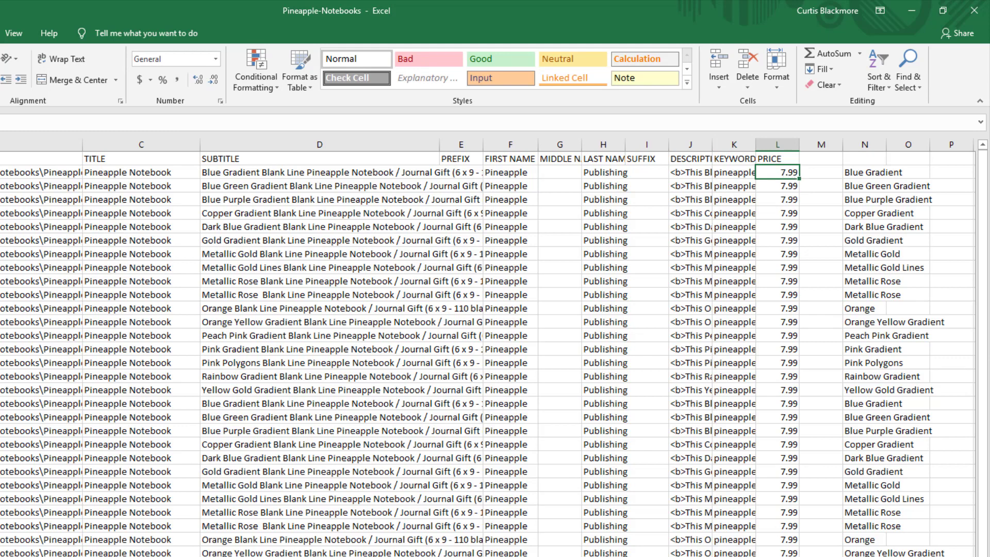
pyautogui.click(280, 242)
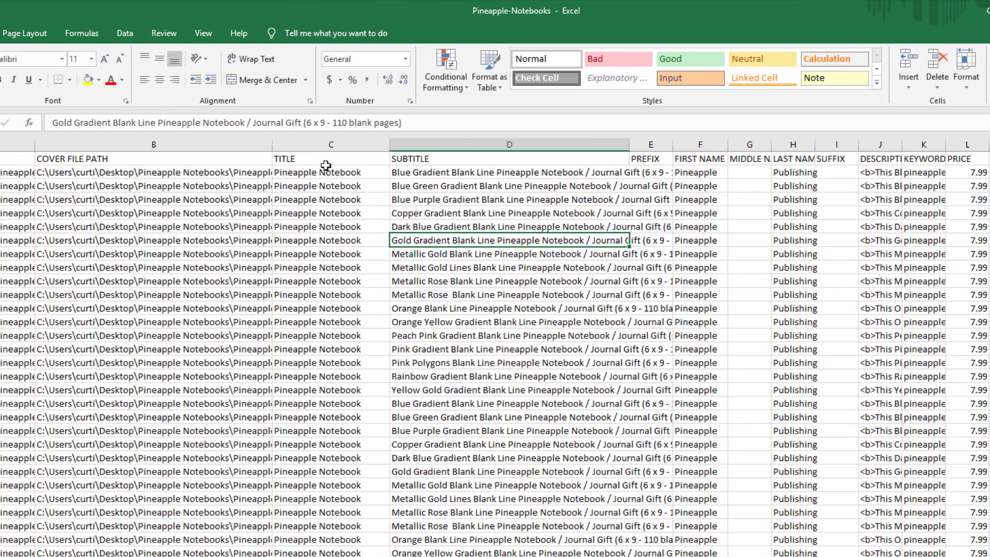
pyautogui.click(128, 172)
pyautogui.hotkey('ctrl', 'shift', 'Down')
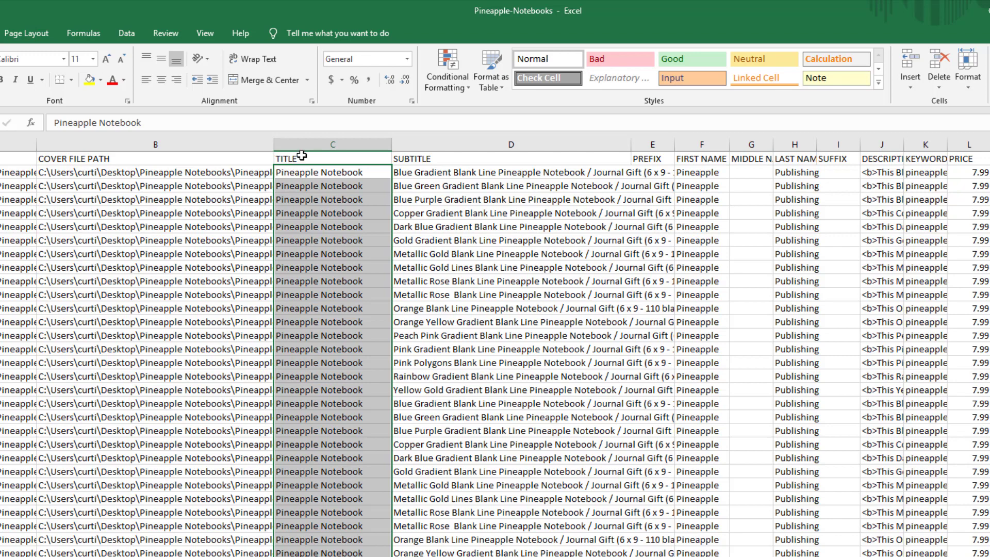
pyautogui.click(226, 180)
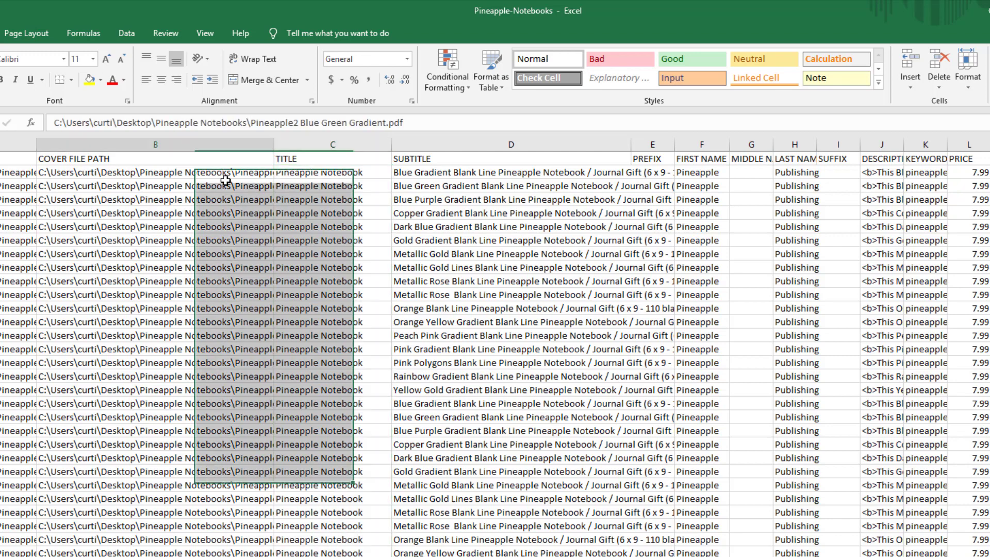
pyautogui.click(309, 175)
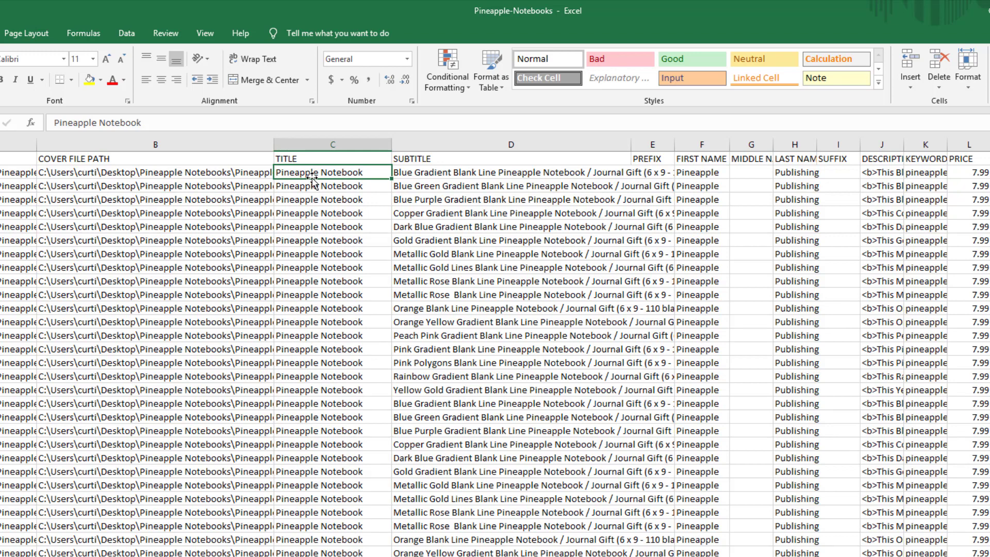
pyautogui.moveTo(313, 180); pyautogui.dragTo(321, 174)
pyautogui.click(142, 187)
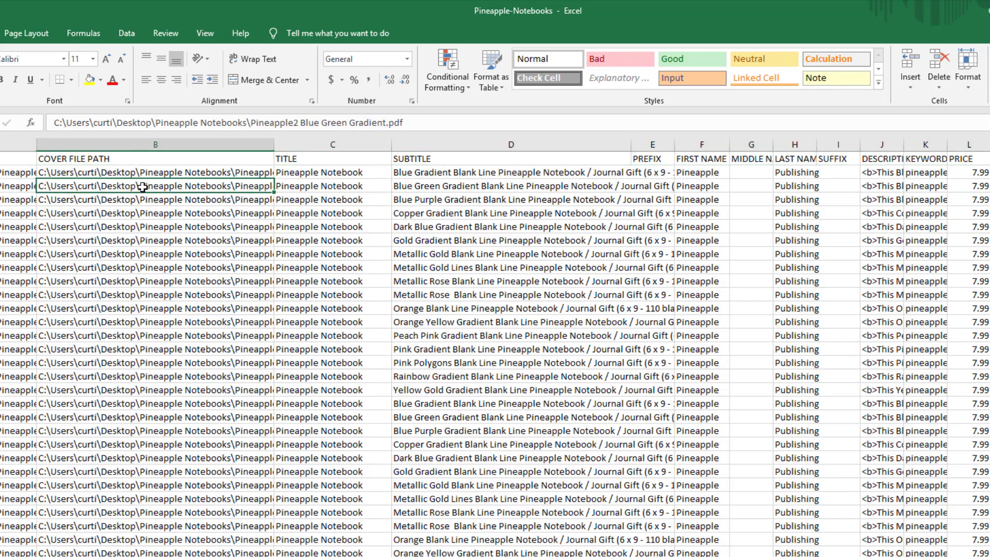
pyautogui.click(328, 174)
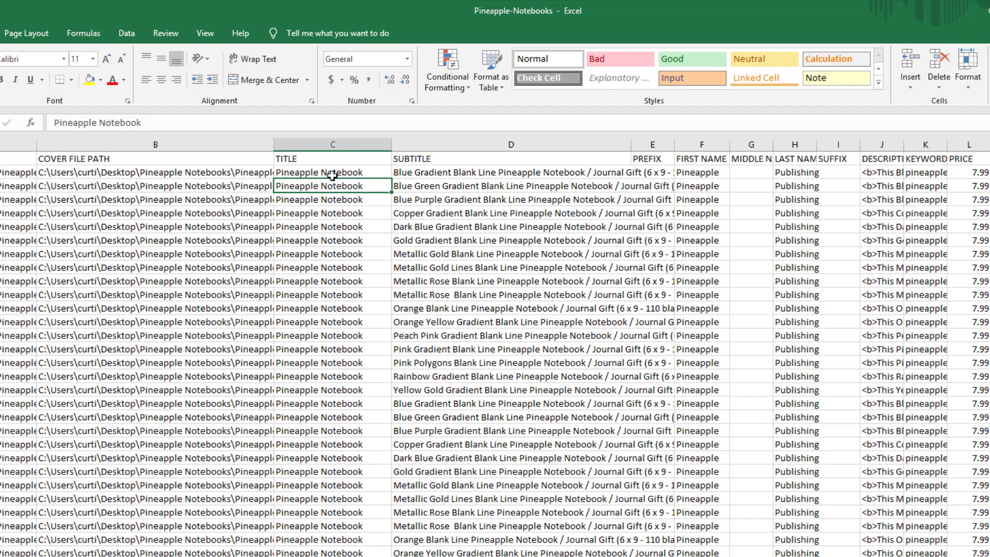
# Step: Select the parallel-tabs value 10, then count the notebooks by selecting all cover paths
pyautogui.click(462, 183)
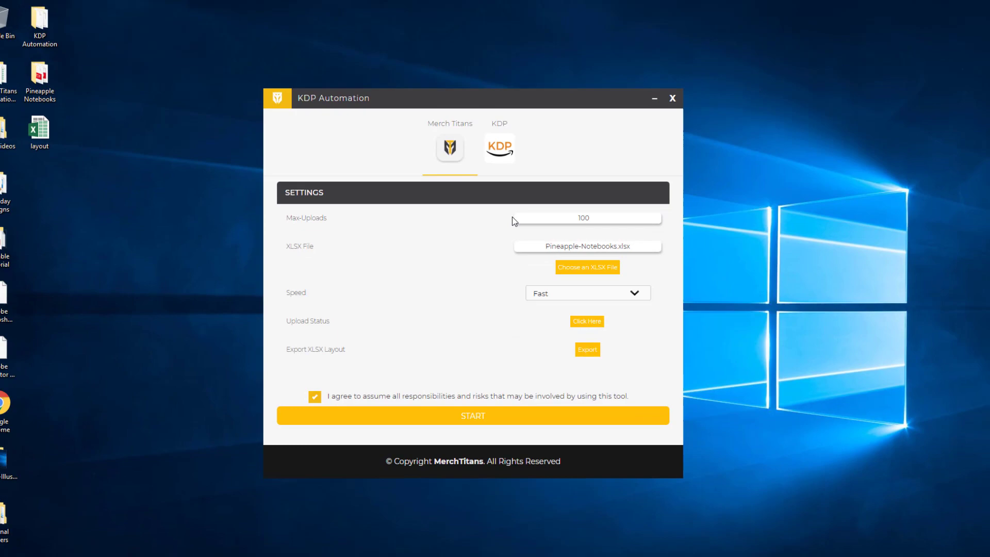
pyautogui.click(492, 137)
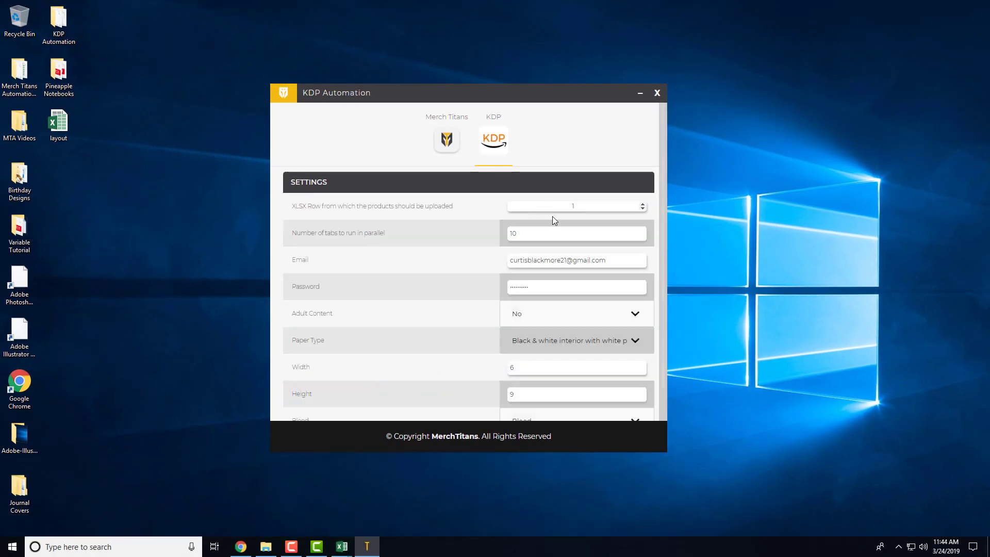
pyautogui.doubleClick(513, 233)
pyautogui.moveTo(347, 550)
pyautogui.click(281, 503)
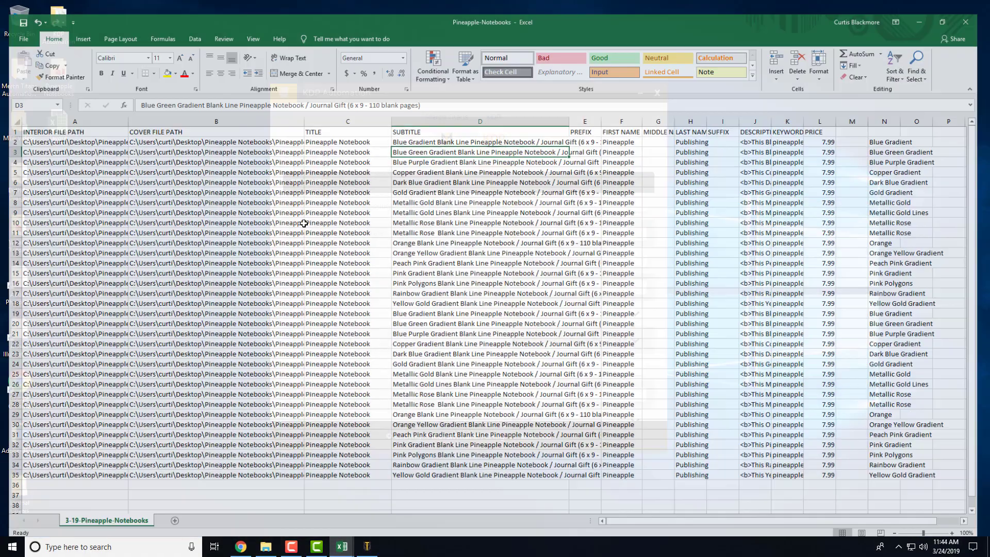
pyautogui.click(256, 130)
pyautogui.hotkey('ctrl', 'shift', 'Down')
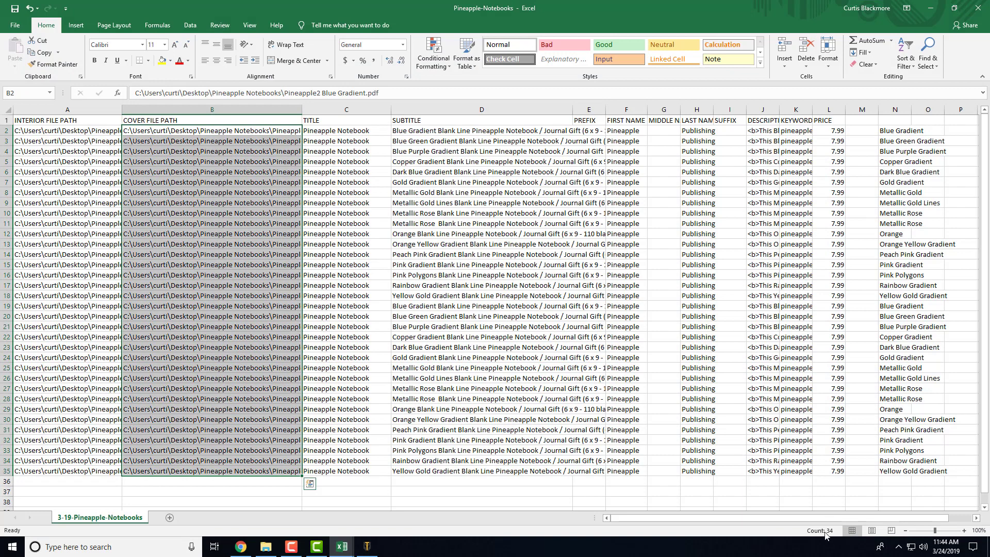
pyautogui.click(931, 8)
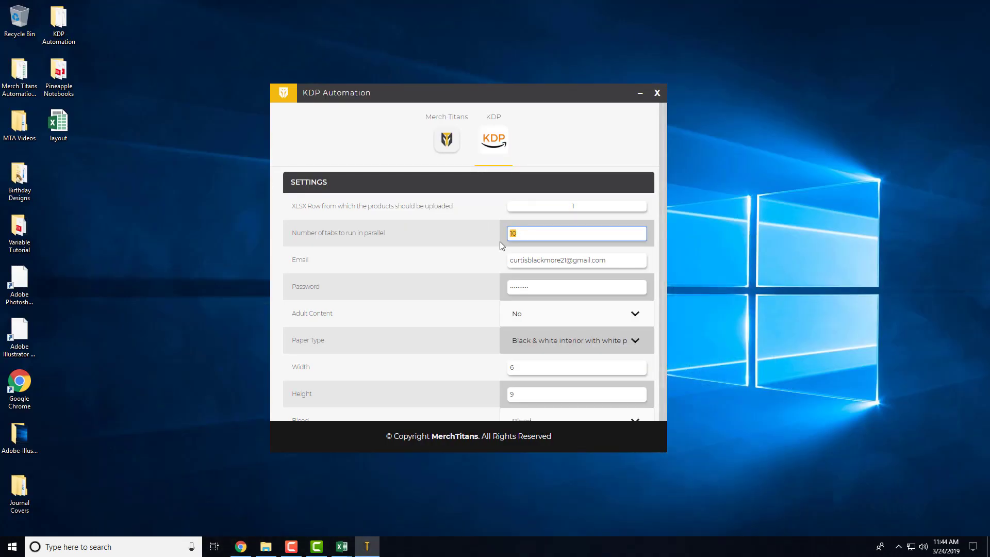
# Step: Set parallel tabs to 4 and start the upload from the Merch Titans settings
pyautogui.click(546, 233)
pyautogui.scroll(-2, 548, 398)
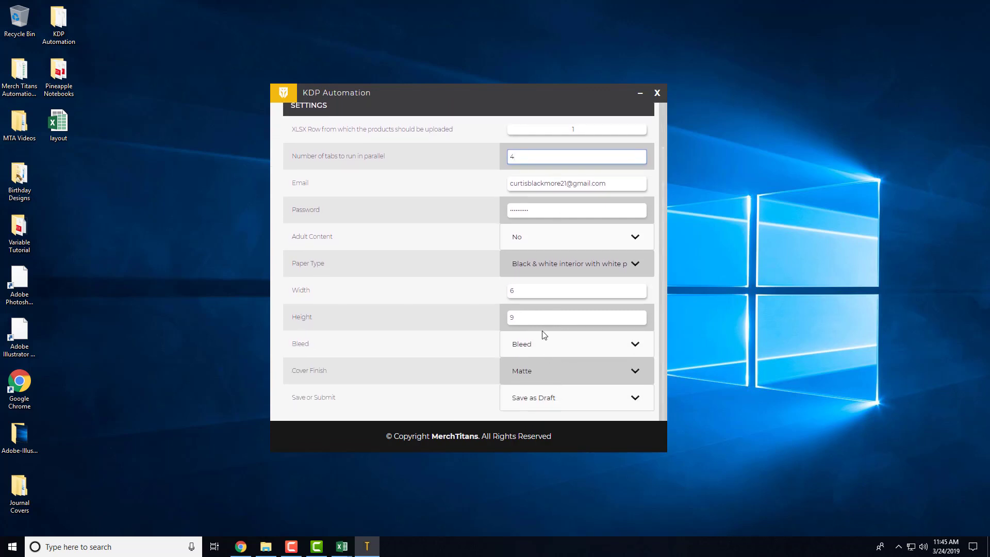
pyautogui.scroll(2, 546, 353)
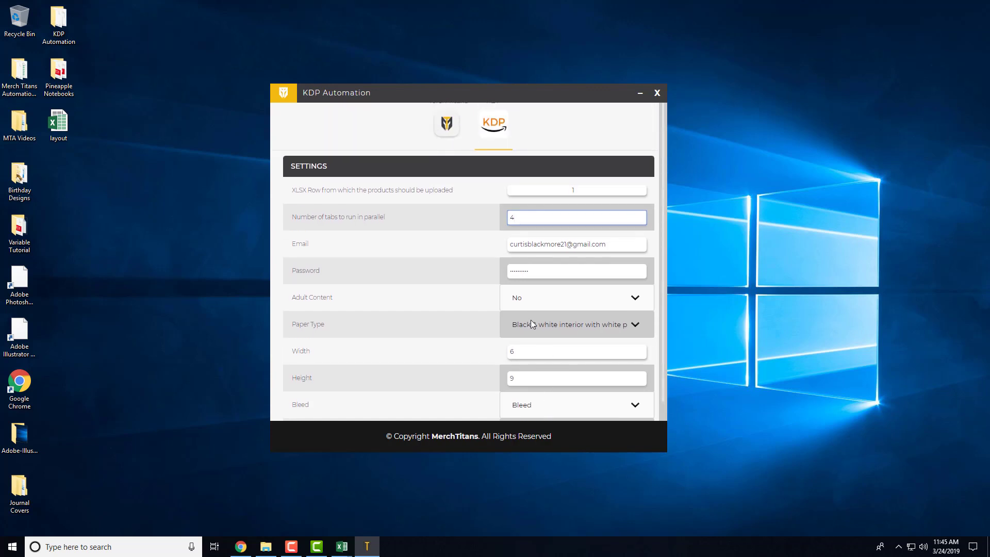
pyautogui.click(445, 147)
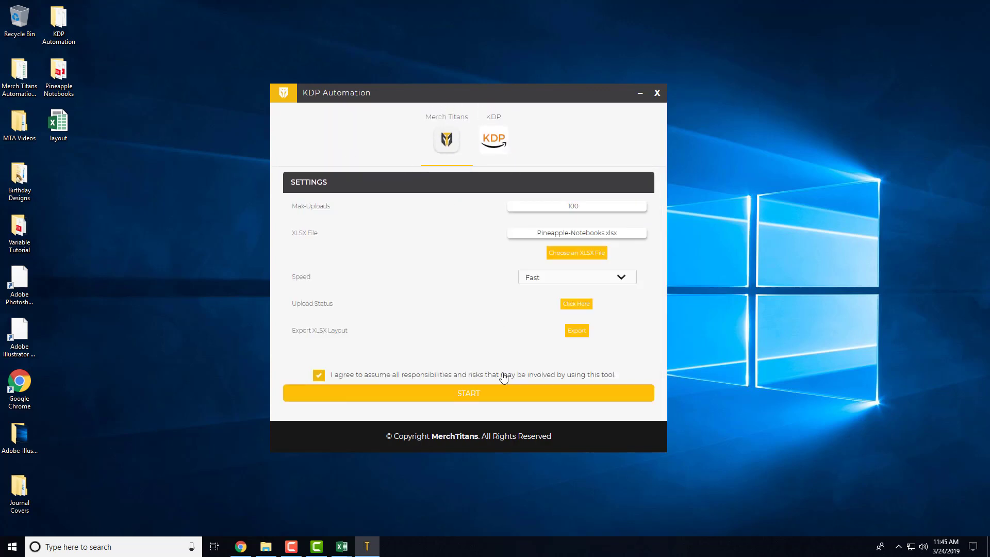
pyautogui.click(497, 398)
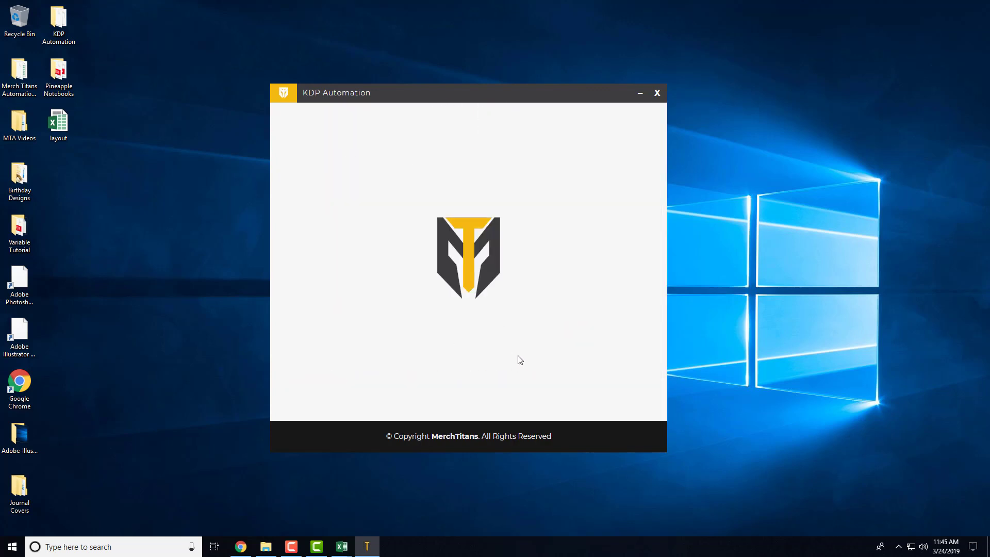
# Step: Confirm the licence prompt; the automation fills 'Pineapple Notebook' titles and subtitles across four tabs
pyautogui.click(491, 290)
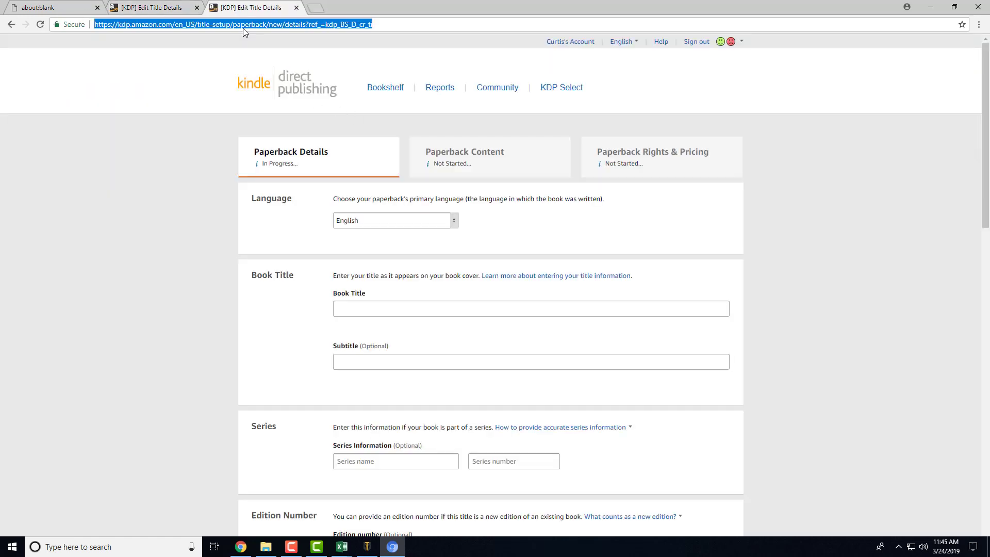
pyautogui.write('Pineapple Notebook')
pyautogui.press('Tab')
pyautogui.write('Met')
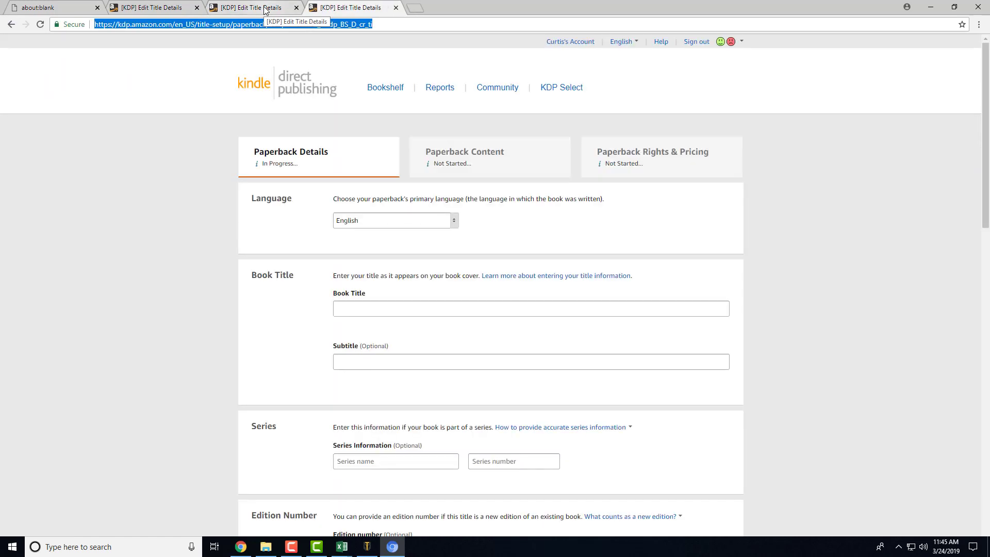
pyautogui.write('P')
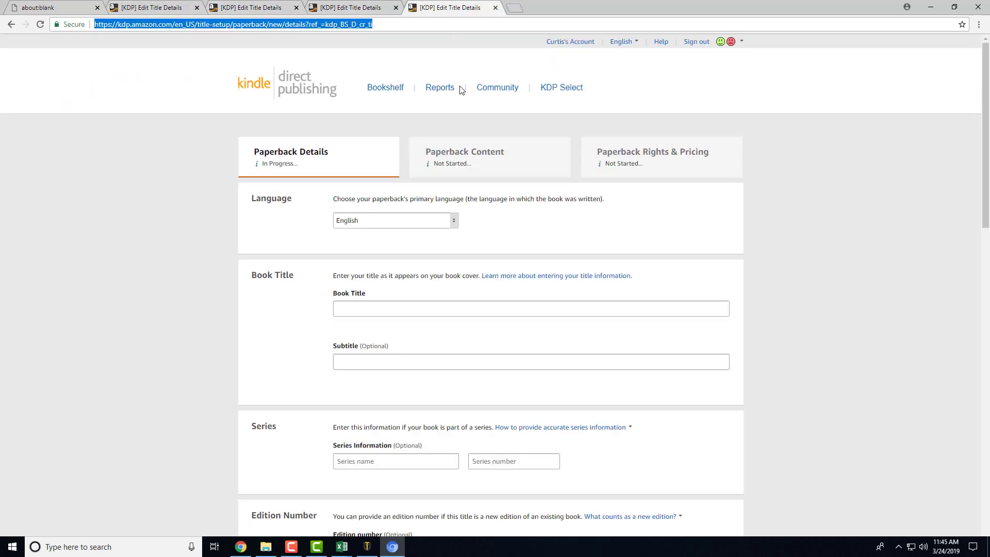
pyautogui.write('Pineapple Notebook')
pyautogui.press('Tab')
pyautogui.write('Metal')
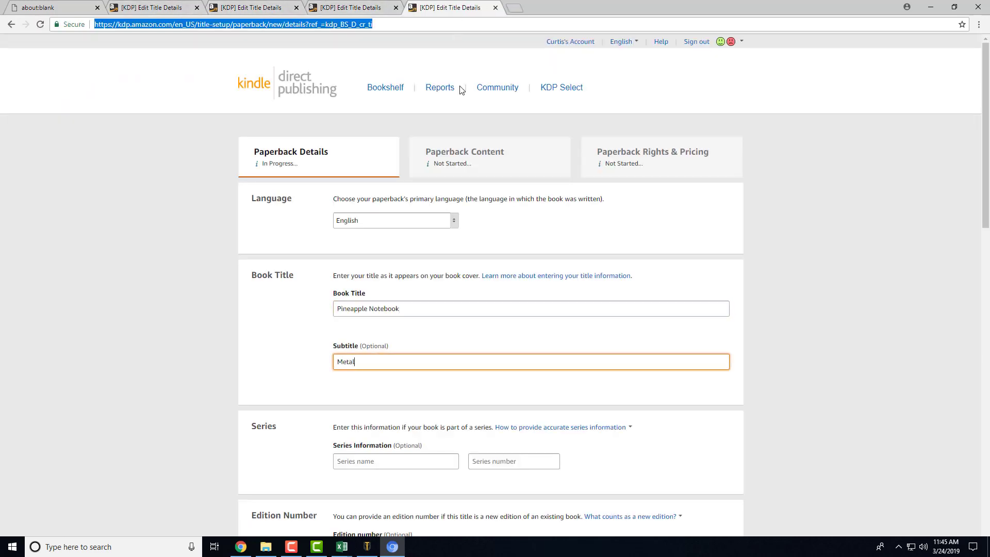
pyautogui.write('lic Rose  Blank Lined Pineapple Notebook | Journal 6x9 - 120 pages')
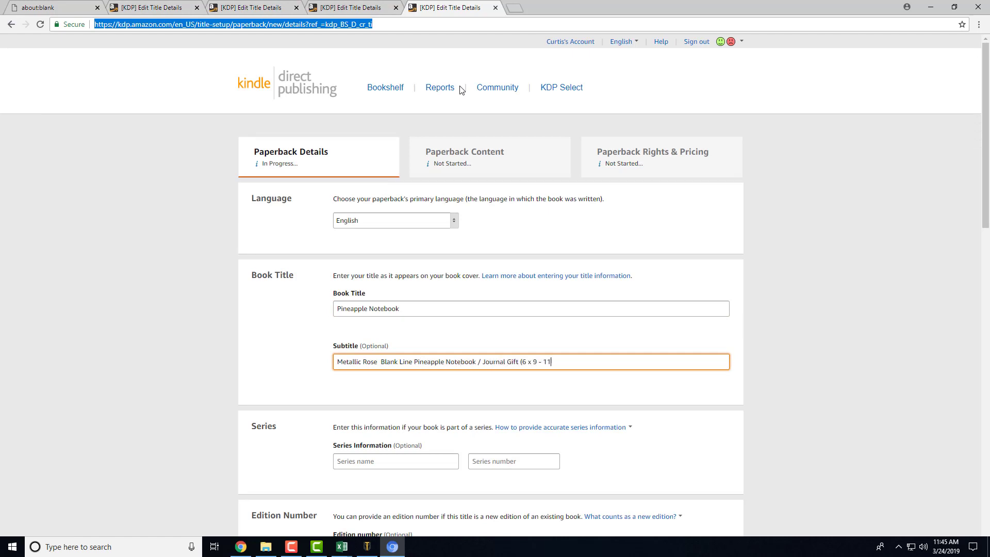
# Step: Enter author Pineapple Publishing and the Metallic Rose Pineapple Notebook HTML description
pyautogui.press('Tab')
pyautogui.press('Tab')
pyautogui.press('Tab')
pyautogui.press('Tab')
pyautogui.press('Tab')
pyautogui.press('Tab')
pyautogui.press('Tab')
pyautogui.write('Pineapple')
pyautogui.press('Tab')
pyautogui.press('Tab')
pyautogui.write('Publishing')
pyautogui.press('Tab')
pyautogui.press('Tab')
pyautogui.press('Tab')
pyautogui.press('Tab')
pyautogui.press('Tab')
pyautogui.press('Tab')
pyautogui.press('Tab')
pyautogui.press('Tab')
pyautogui.press('Tab')
pyautogui.press('Tab')
pyautogui.press('Tab')
pyautogui.write('<b>This Metallic Rose  Pineapple Notebook / ')
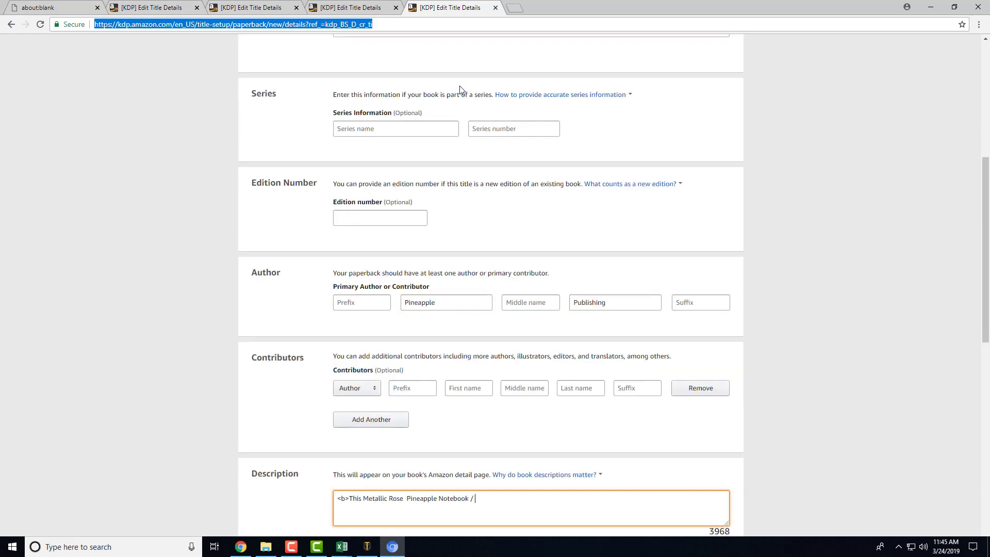
pyautogui.write('Journal makes an excellent Birthday, School, or Christmas gift for anyone that loves tropical fruits and mostly Pineapples. </b><br>This Pineapple notebook is 6x')
pyautogui.scroll(-1, 513, 203)
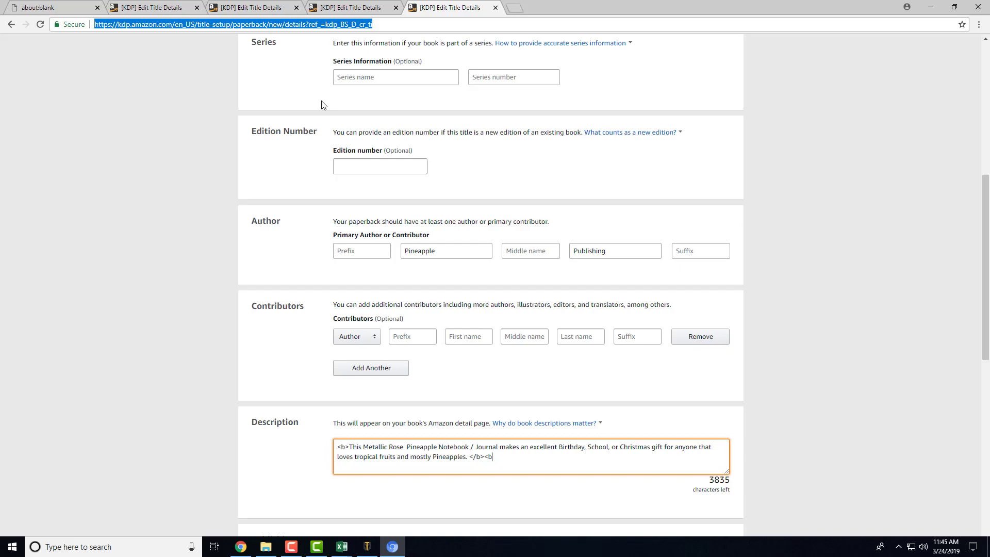
pyautogui.write('9 inches, and has 110 blank line pages.')
# Step: Add pineapple keywords, from 'pineapple notebook' through 'pineapple school supplies'
pyautogui.press('Tab')
pyautogui.press('Tab')
pyautogui.press('Tab')
pyautogui.press('Tab')
pyautogui.press('Tab')
pyautogui.write('pineapple notebook')
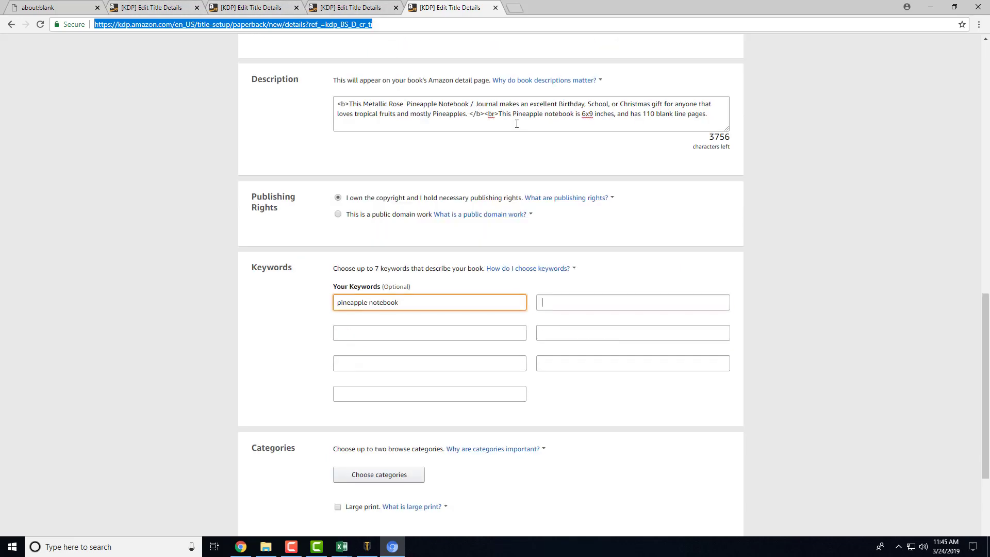
pyautogui.press('Tab')
pyautogui.write('pineapple journal\tpineapple gifts\tpineapple book\tMe')
pyautogui.press('Tab')
pyautogui.scroll(-5, 496, 216)
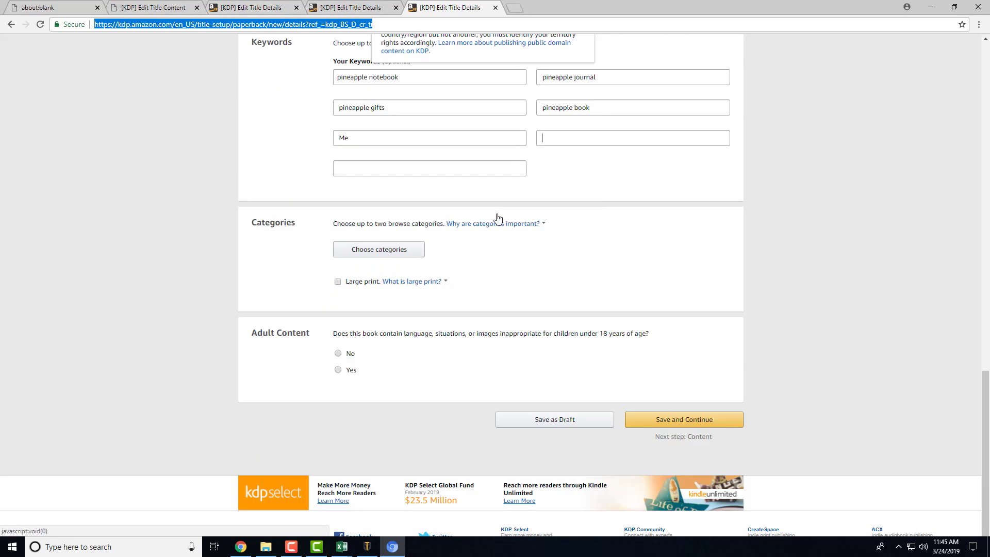
pyautogui.write('pineapple school supplies')
# Step: Choose the Non-Classifiable category, answer No to adult content, and save and continue
pyautogui.press('Tab')
pyautogui.press('Tab')
pyautogui.press('Tab')
pyautogui.press('Return')
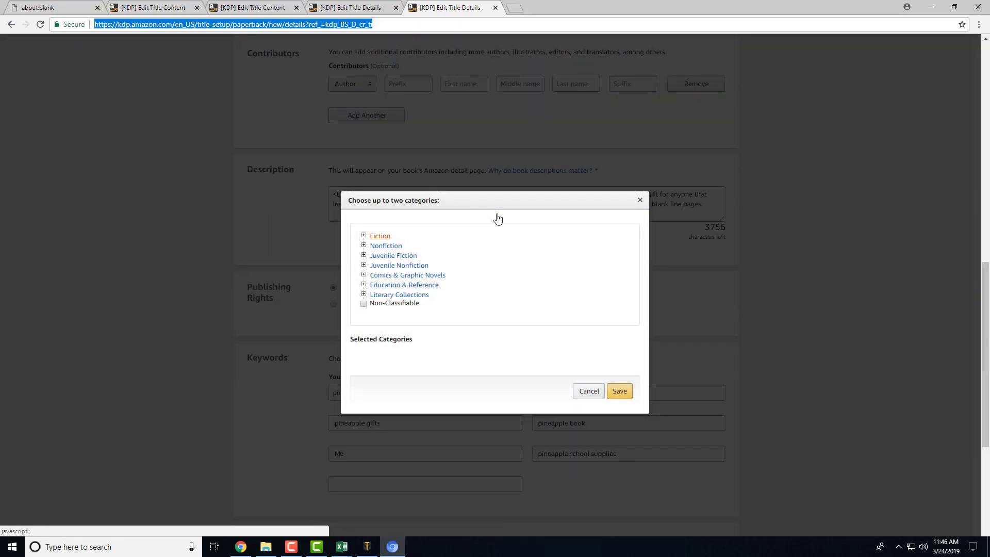
pyautogui.press('space')
pyautogui.press('Tab')
pyautogui.press('Return')
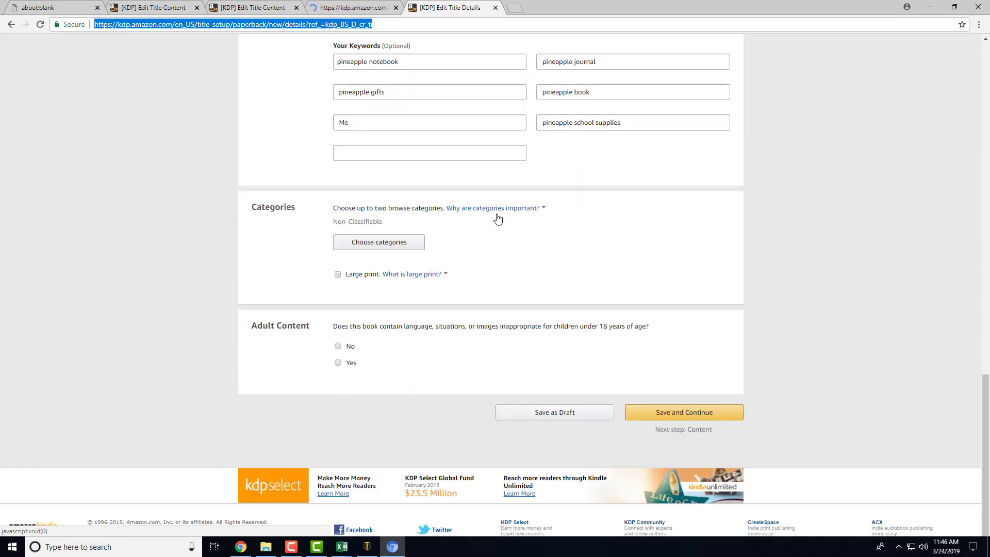
pyautogui.press('space')
pyautogui.press('Return')
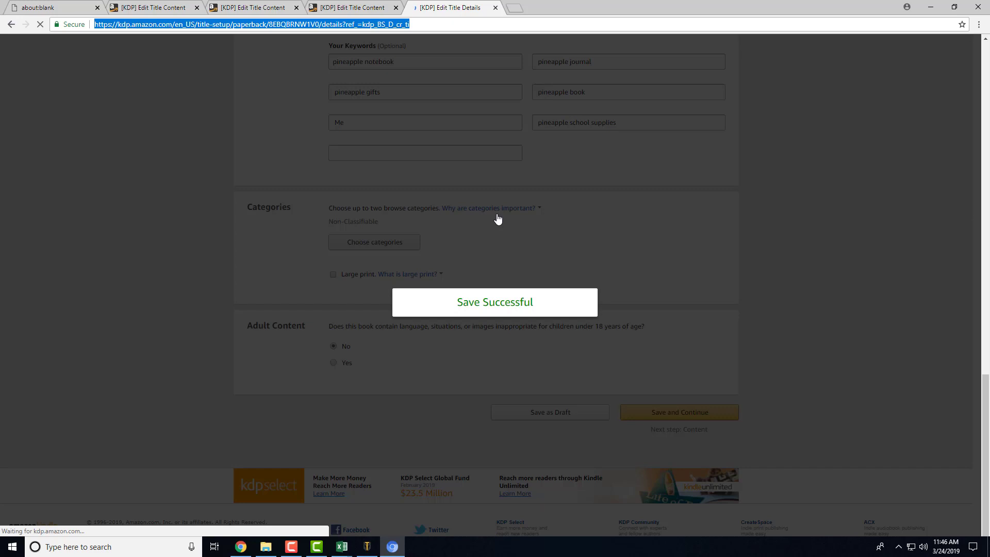
# Step: Assign a free KDP ISBN, set publication date 03/24/2019 and choose 6 x 9 in trim
pyautogui.press('Return')
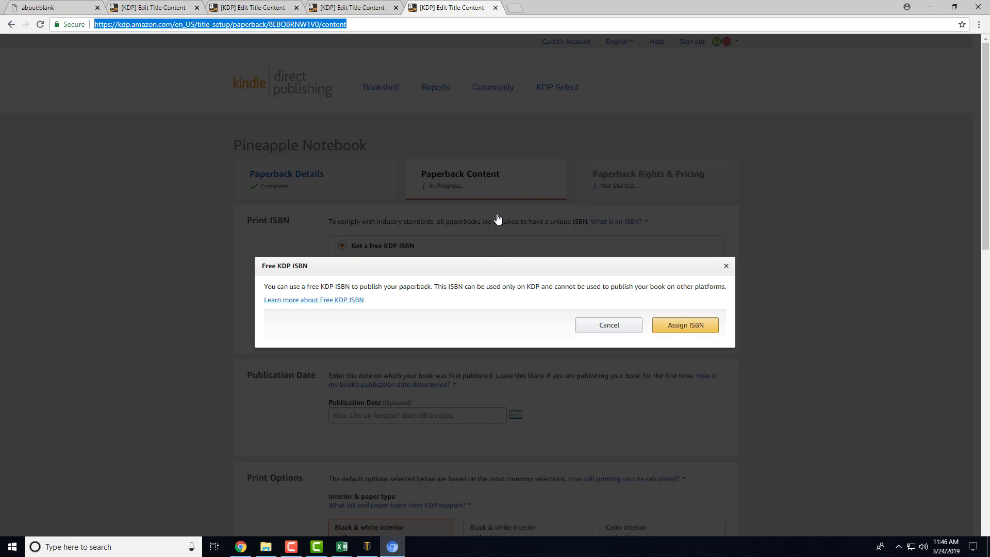
pyautogui.press('Return')
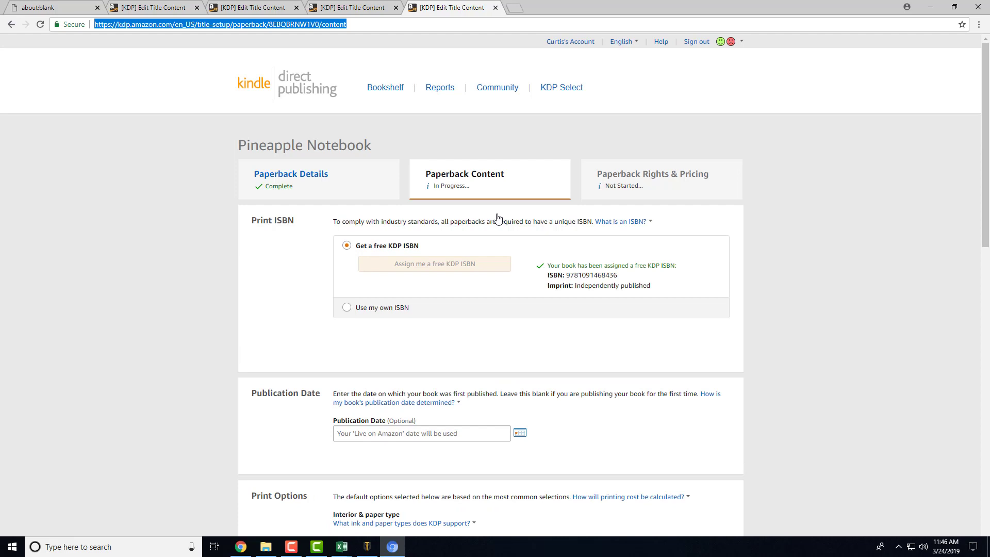
pyautogui.press('Tab')
pyautogui.press('Return')
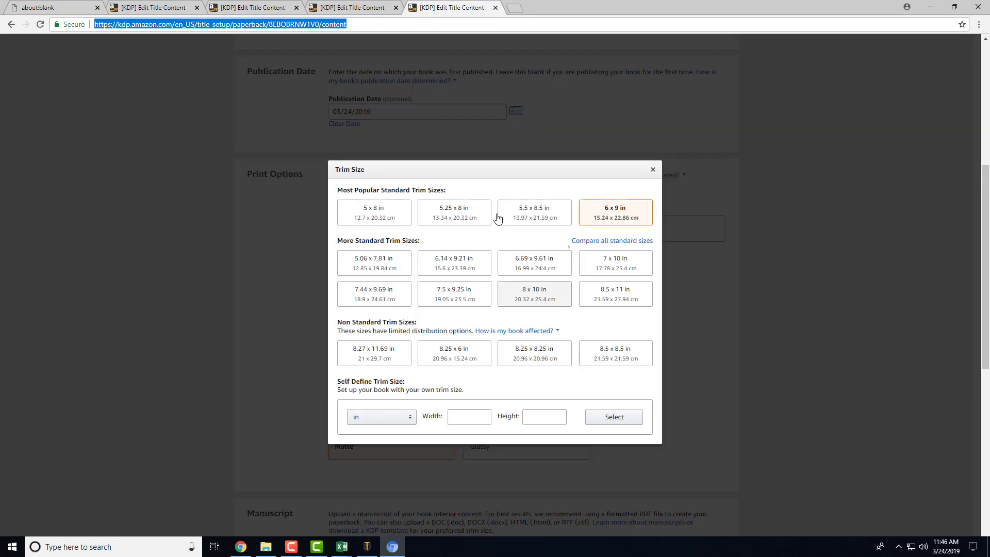
pyautogui.press('Escape')
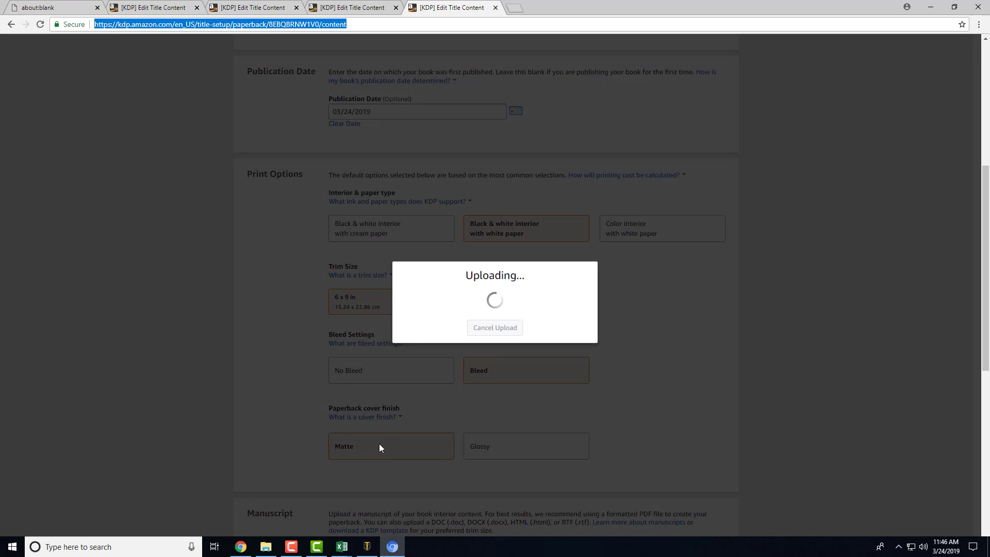
# Step: Check uploads across the book tabs, choosing an existing print-ready cover for the second book
pyautogui.scroll(-3, 381, 444)
pyautogui.scroll(-4, 391, 419)
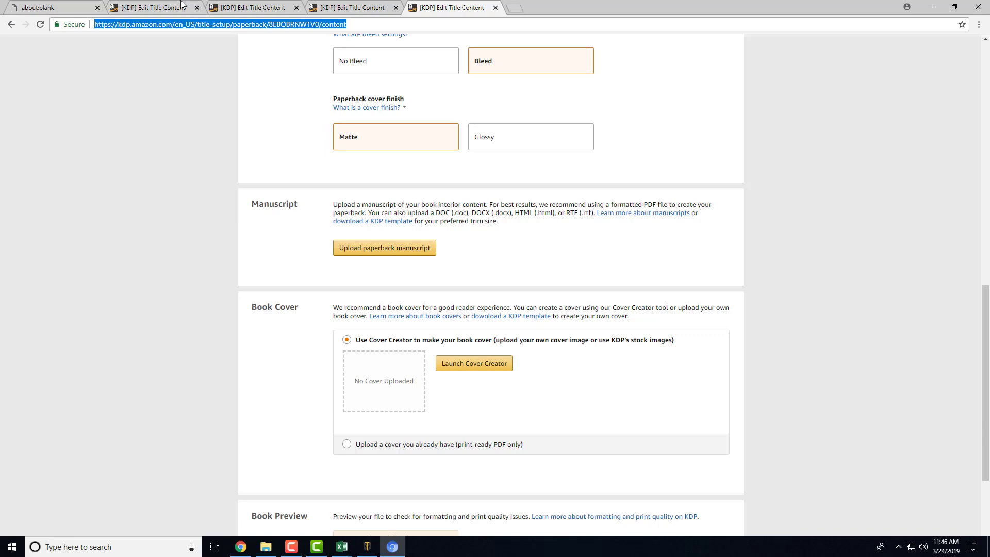
pyautogui.click(145, 6)
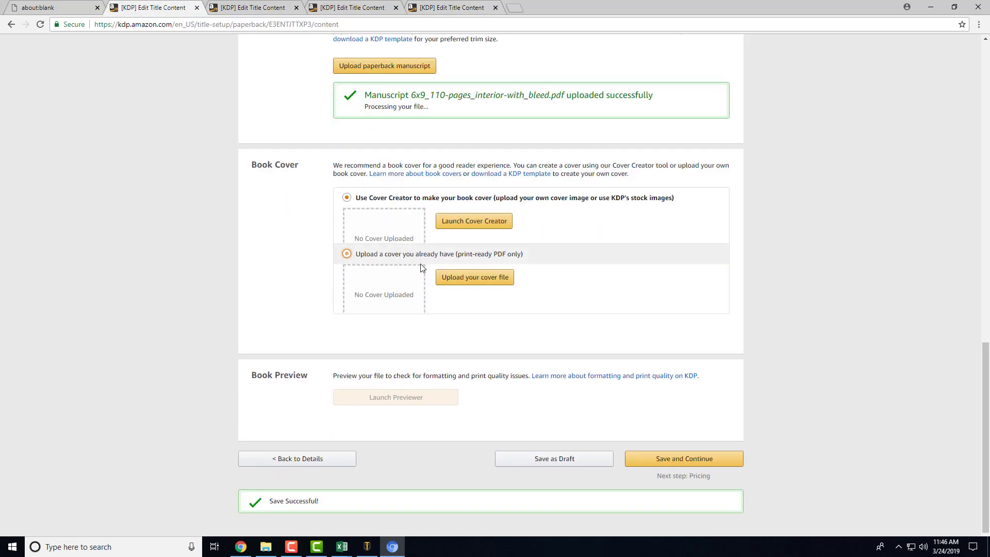
pyautogui.click(420, 257)
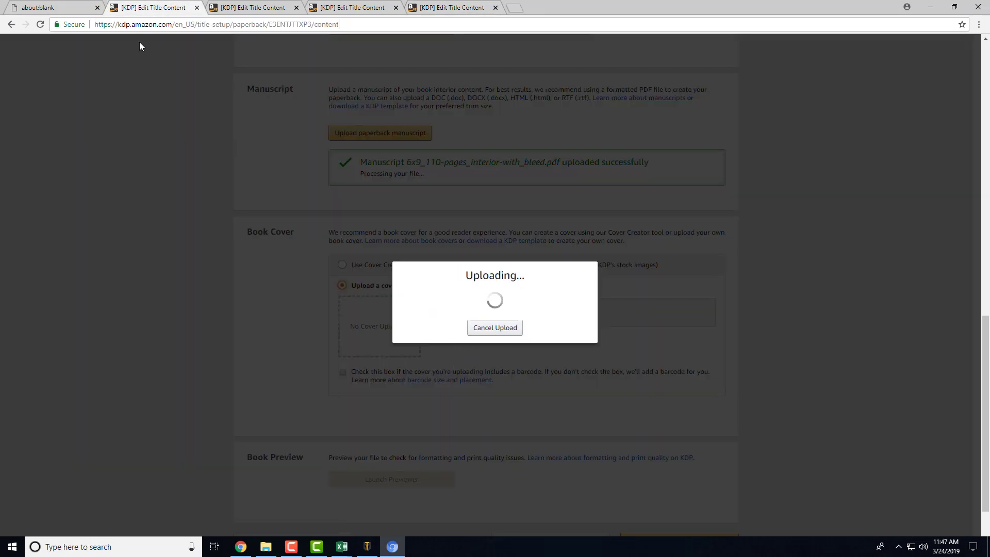
pyautogui.click(272, 9)
pyautogui.scroll(-10, 384, 280)
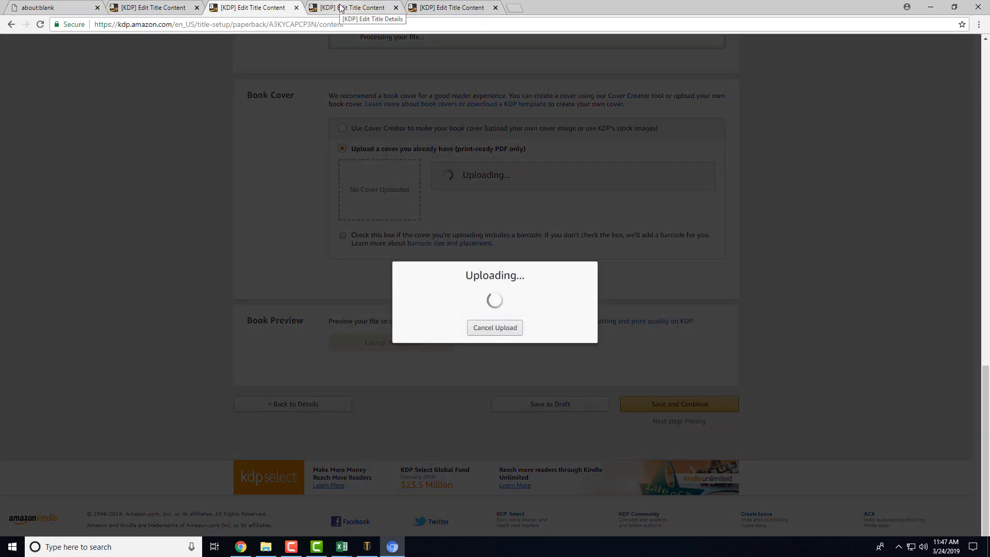
pyautogui.click(351, 7)
pyautogui.scroll(-6, 273, 278)
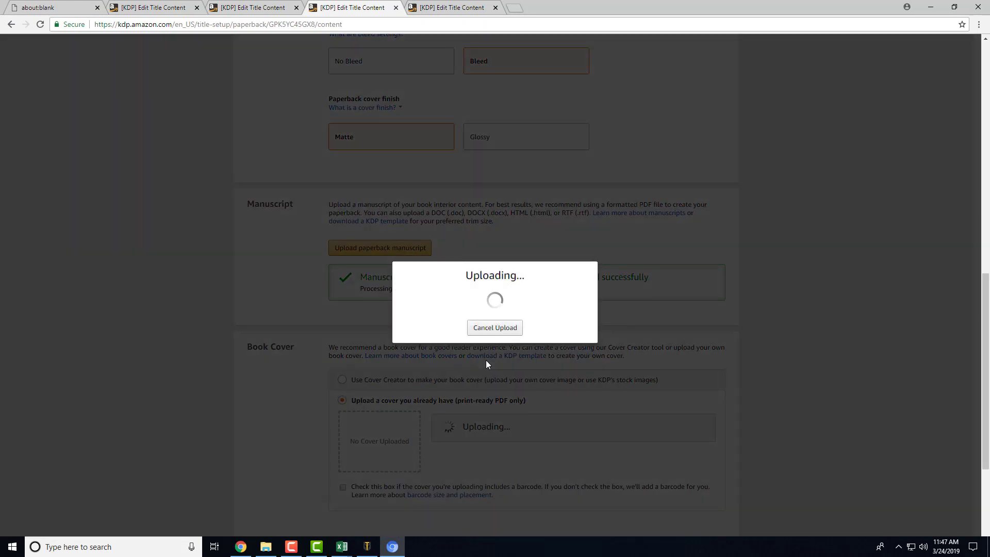
pyautogui.hotkey('ctrl', 'Tab')
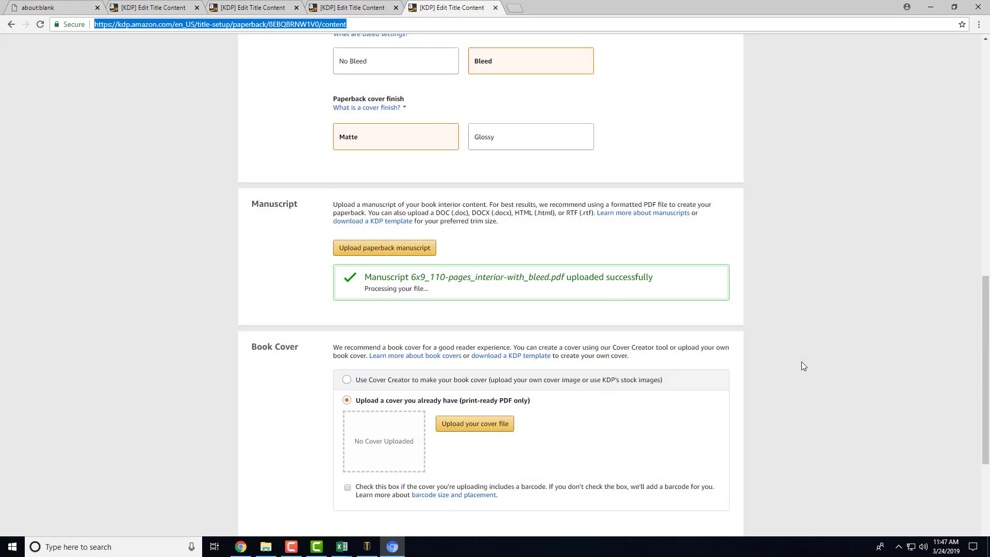
pyautogui.scroll(-2, 801, 362)
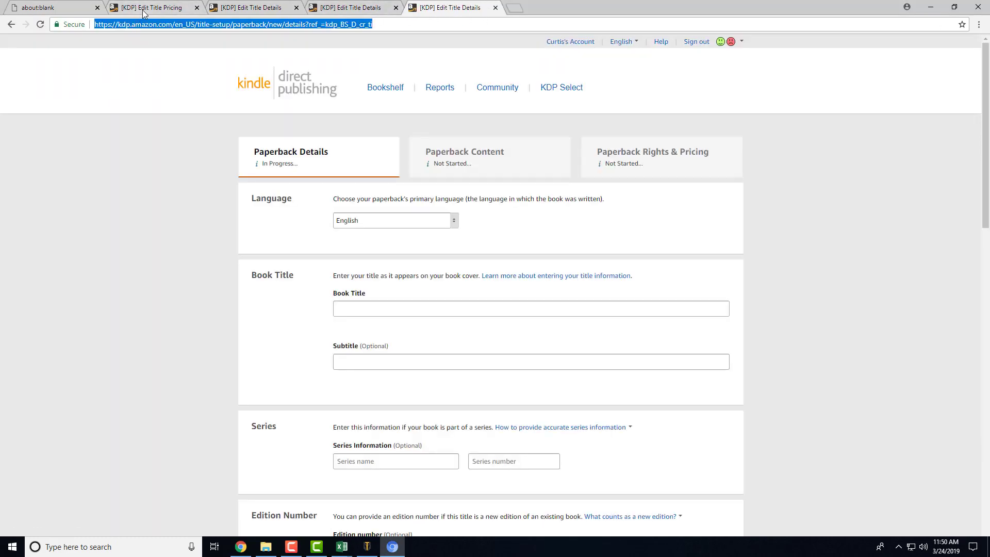
# Step: Enter title Pineapple Notebook, the Orange 6in x 9in subtitle, and author Pineapple Publishing
pyautogui.click(151, 8)
pyautogui.write('Pineapple Notebook')
pyautogui.press('Tab')
pyautogui.write('Orange ')
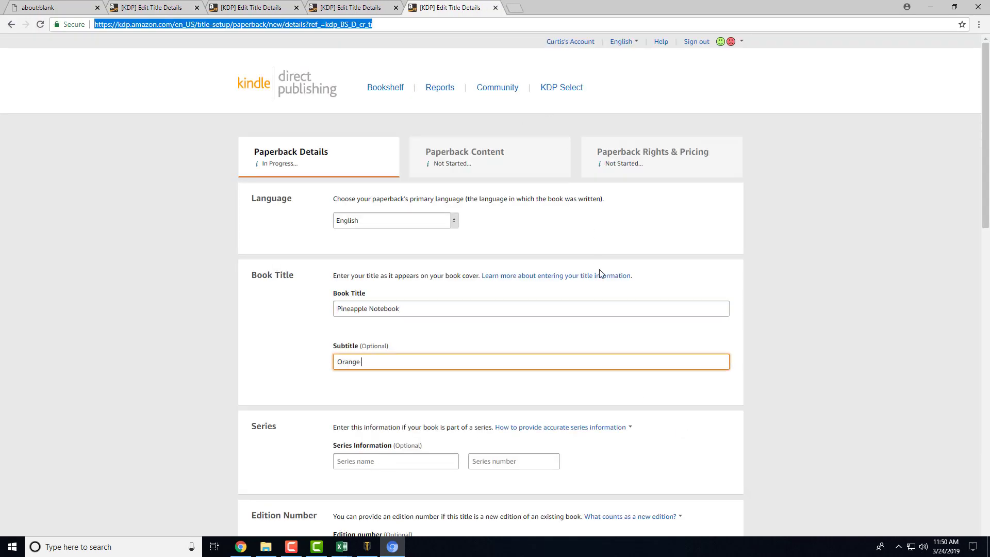
pyautogui.write('Blank Line Pineapple Notebook / Journal 6in x 9in - 110 Lined Pages')
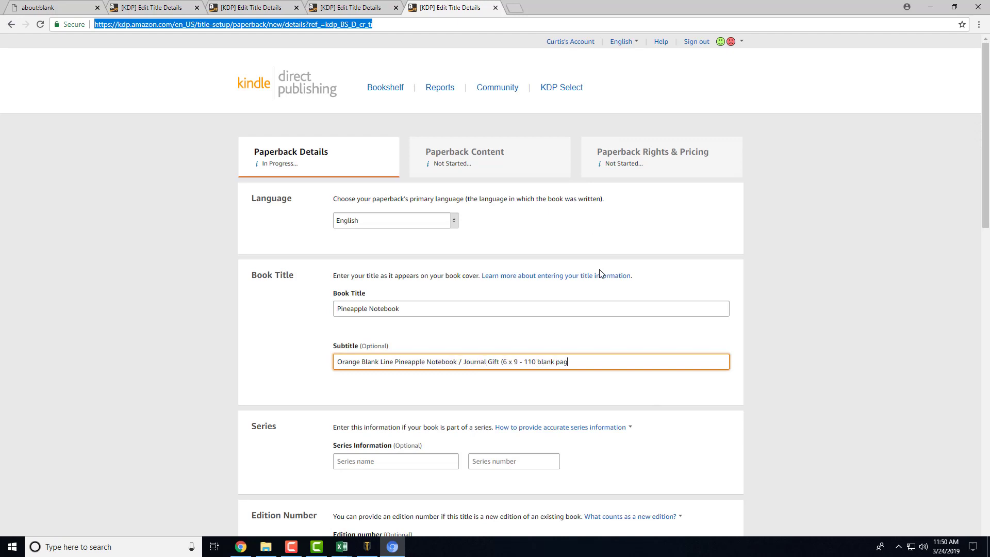
pyautogui.press('Tab')
pyautogui.press('Tab')
pyautogui.press('Tab')
pyautogui.press('Tab')
pyautogui.press('Tab')
pyautogui.press('Tab')
pyautogui.press('Tab')
pyautogui.write('Pineapple')
pyautogui.press('Tab')
pyautogui.press('Tab')
pyautogui.write('Publishing')
# Step: Enter the Orange Pineapple Notebook HTML description
pyautogui.press('Tab')
pyautogui.press('Tab')
pyautogui.press('Tab')
pyautogui.press('Tab')
pyautogui.press('Tab')
pyautogui.press('Tab')
pyautogui.press('Tab')
pyautogui.press('Tab')
pyautogui.press('Tab')
pyautogui.press('Tab')
pyautogui.press('Tab')
pyautogui.write('<b>This Orange Pineapple Notebook / Journal makes an excellen')
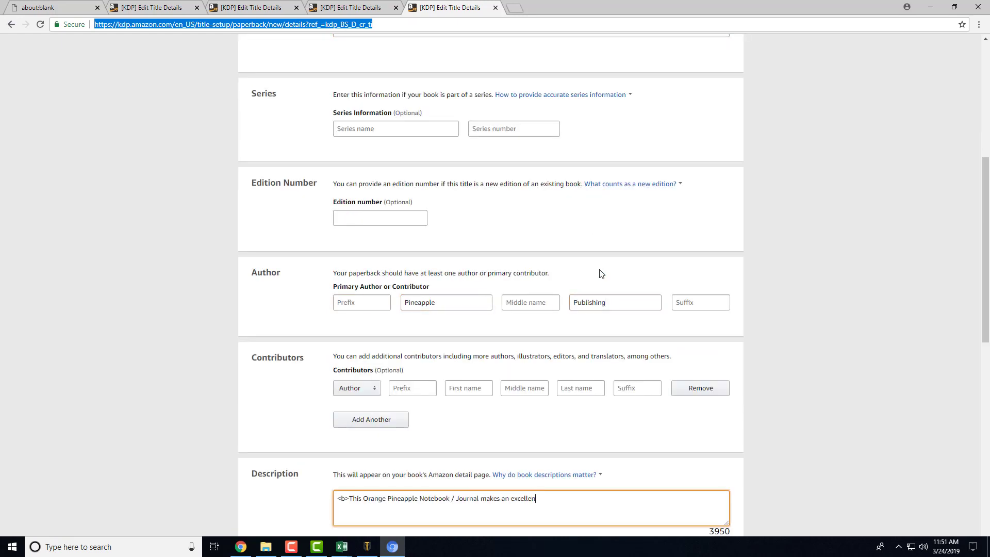
pyautogui.write('t Birthday, School, or Christmas gift for anyone that loves tropical fruits and mostly Pineapples. </b><br>This Pineapple notebook is 6x9 inches, and has 110 blank line pages.')
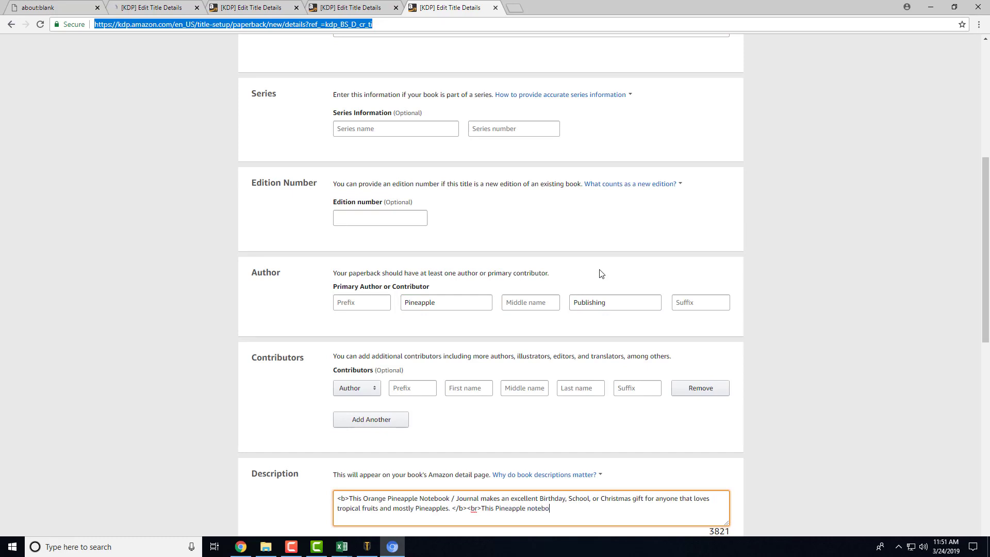
pyautogui.scroll(-5, 419, 435)
pyautogui.write('pineapple notebook')
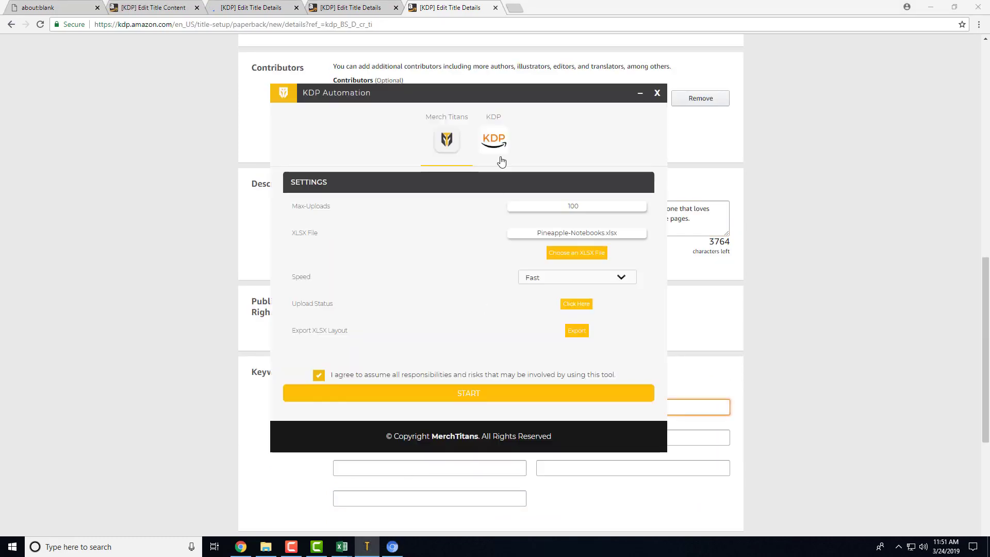
pyautogui.click(526, 236)
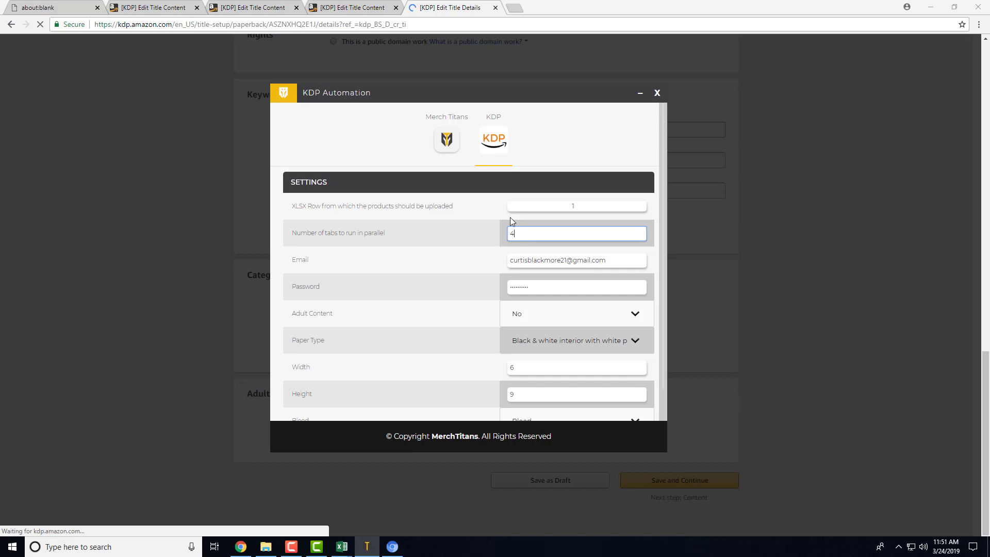
pyautogui.click(449, 147)
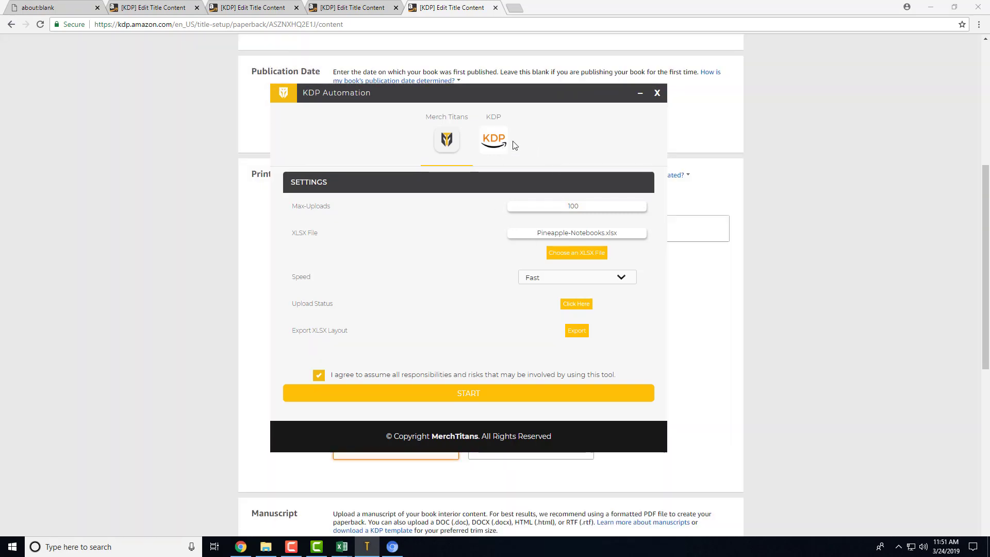
pyautogui.click(512, 146)
pyautogui.scroll(-2, 516, 286)
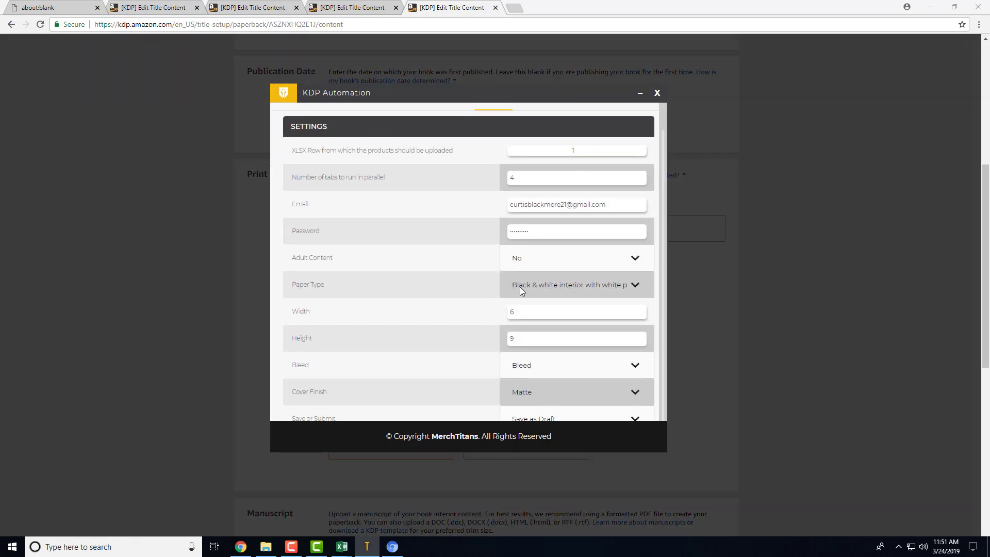
pyautogui.scroll(2, 504, 327)
pyautogui.click(453, 155)
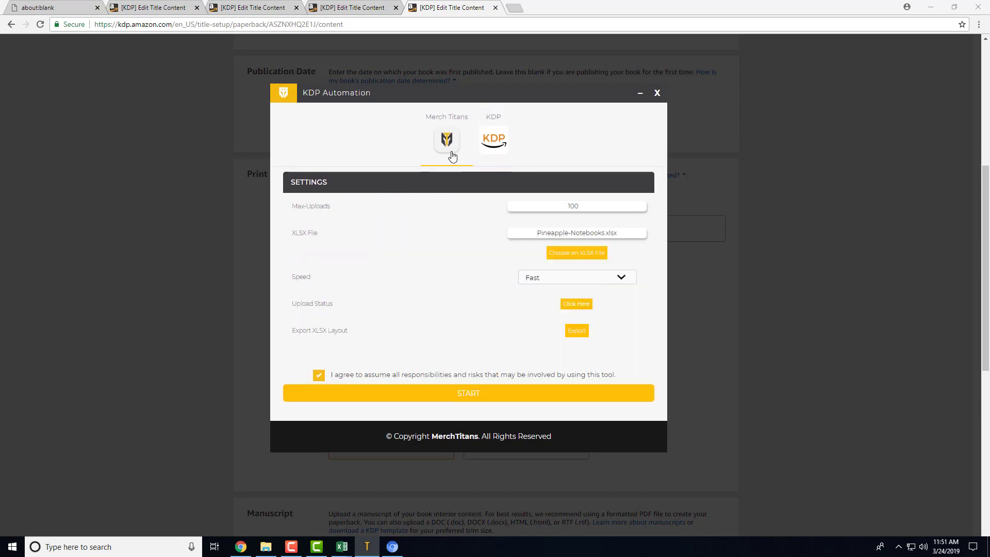